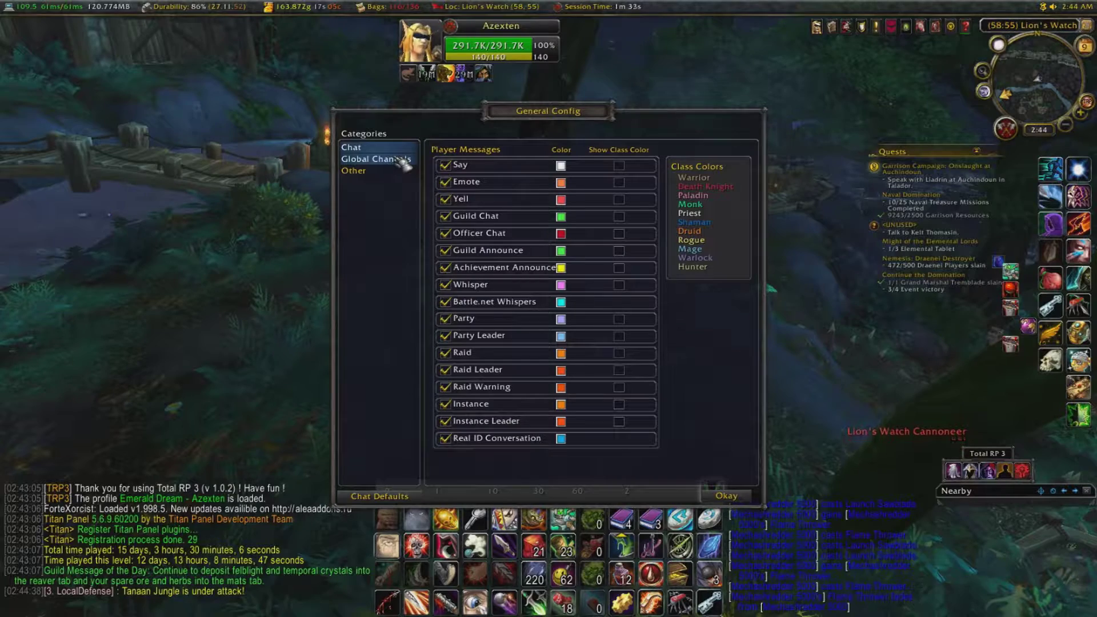
# Check the General window's Global Channels and Other categories, then close its settings without changes.
pyautogui.click(402, 161)
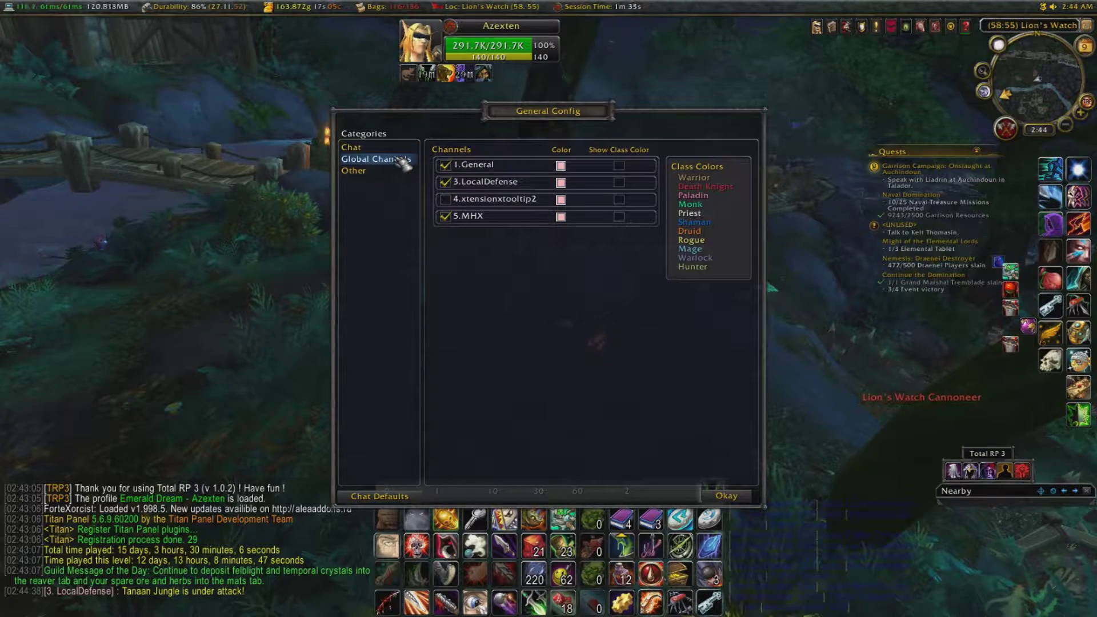
pyautogui.click(352, 147)
pyautogui.click(375, 158)
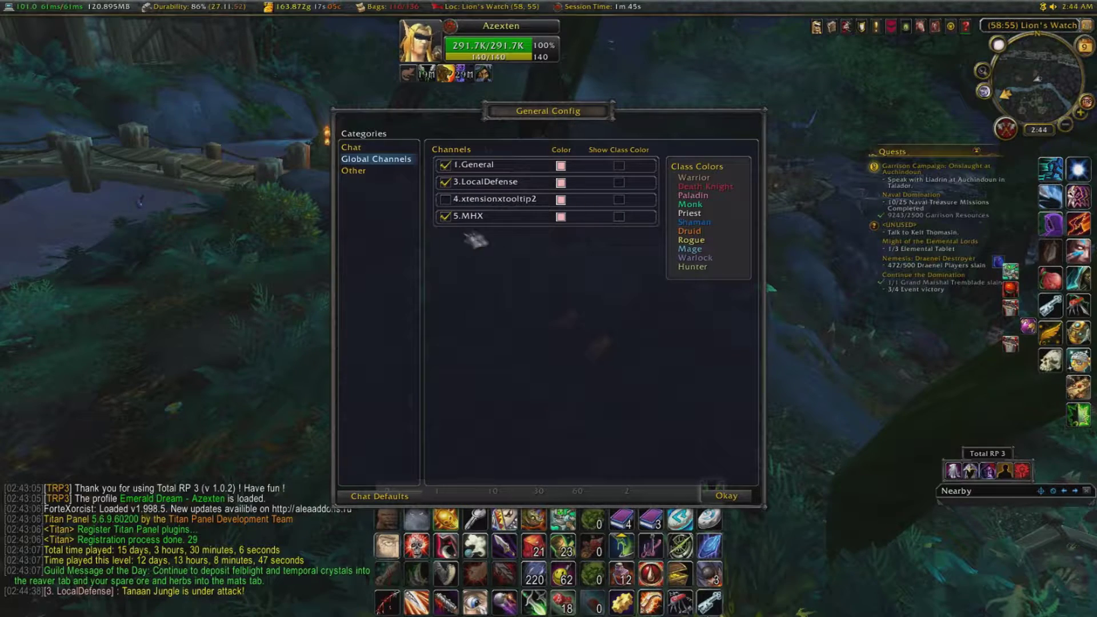
pyautogui.click(393, 174)
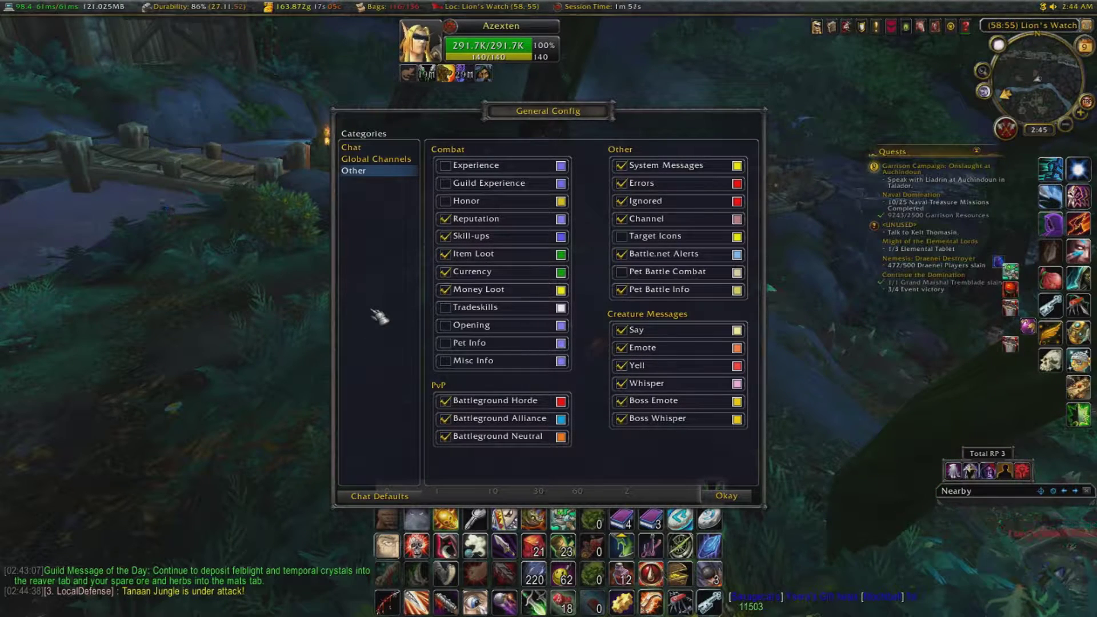
pyautogui.click(727, 495)
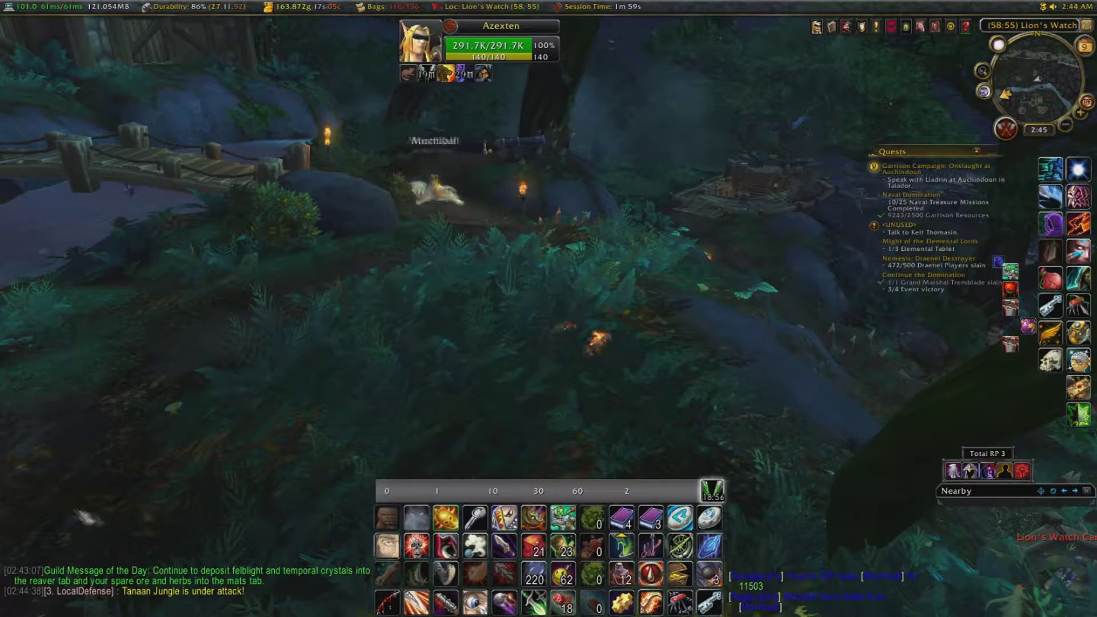
# Create a new chat window named 'Blah Blah' from the General tab's menu.
pyautogui.rightClick(42, 474)
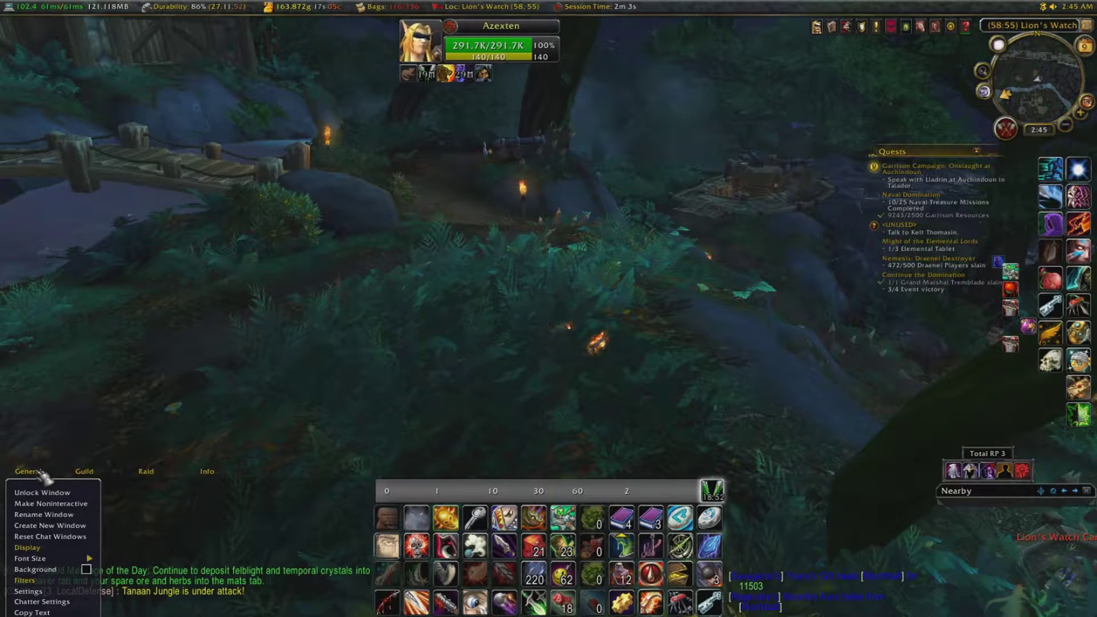
pyautogui.click(40, 525)
pyautogui.write('Blah')
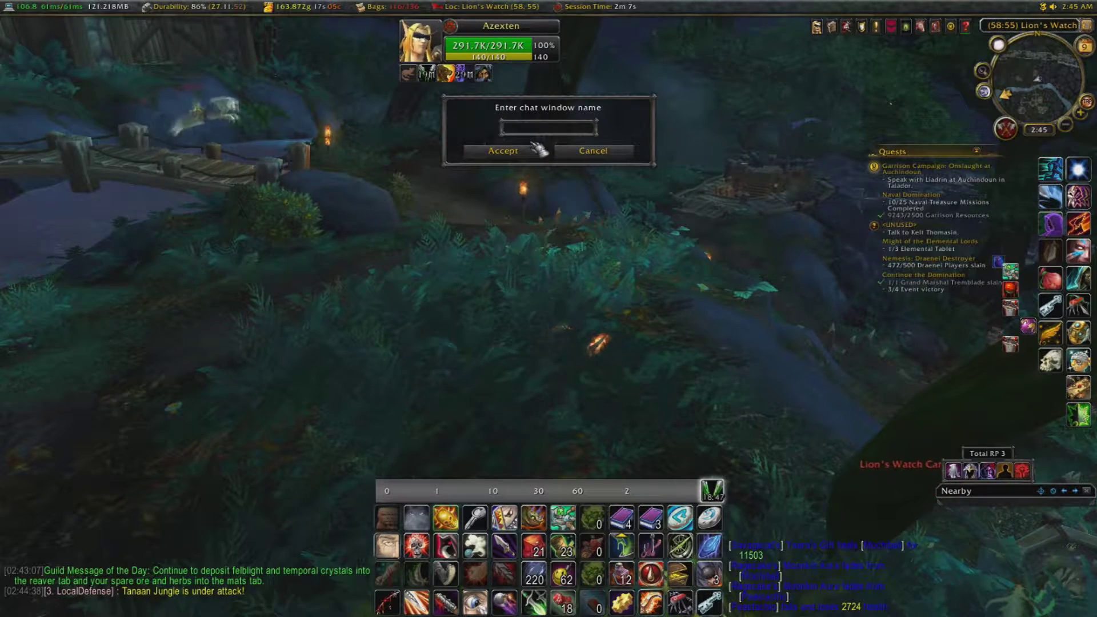
pyautogui.click(534, 150)
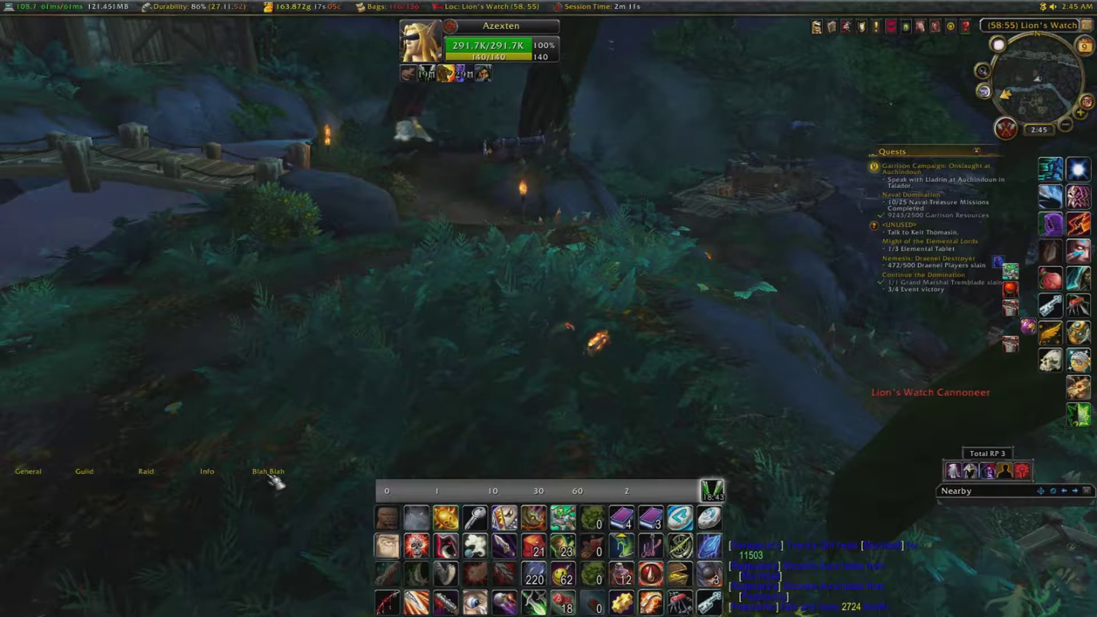
# Turn off Whisper, Guild Chat, Yell and Say messages in the Blah Blah window's settings.
pyautogui.rightClick(271, 473)
pyautogui.click(284, 583)
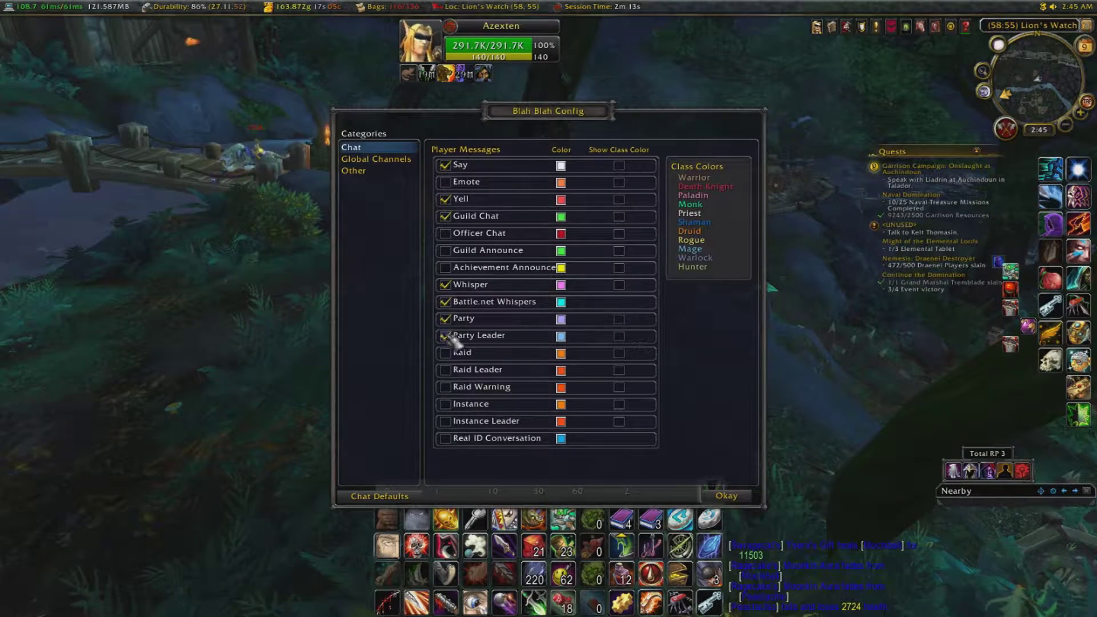
pyautogui.click(446, 284)
pyautogui.click(445, 216)
pyautogui.click(445, 199)
pyautogui.click(445, 165)
pyautogui.click(366, 172)
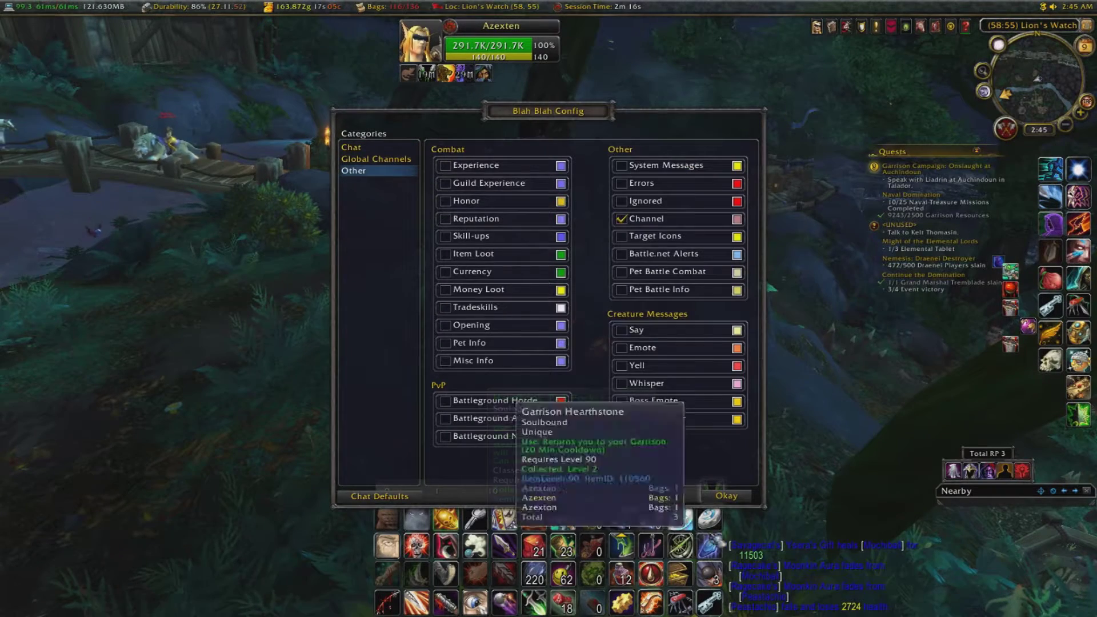
pyautogui.click(726, 496)
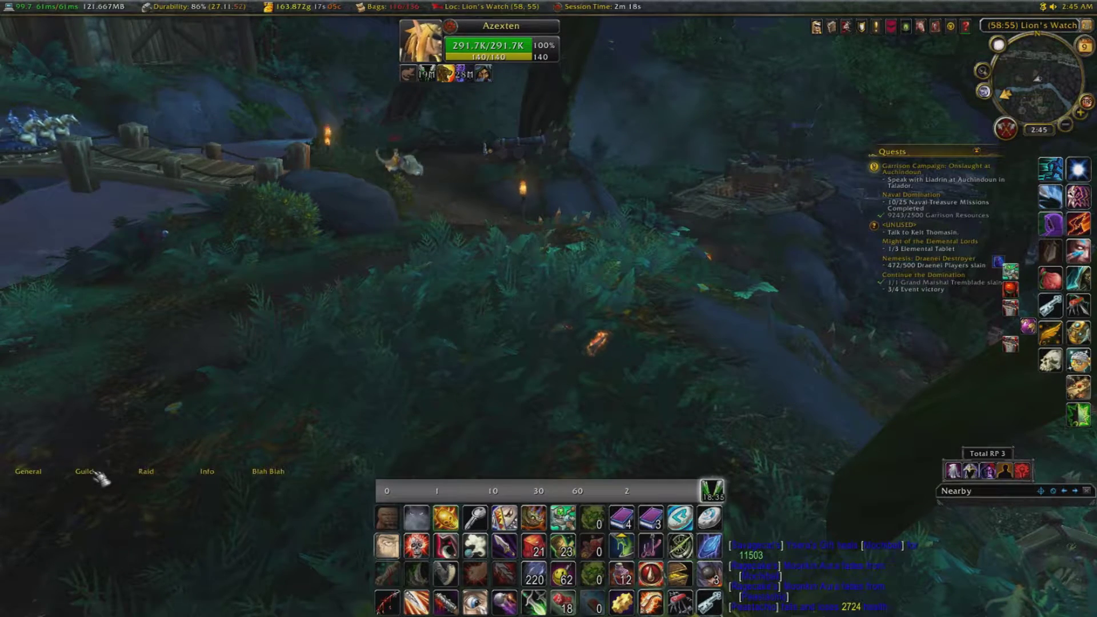
# Subscribe the Guild chat window to the 5.MHX channel and save its settings.
pyautogui.rightClick(95, 476)
pyautogui.click(80, 581)
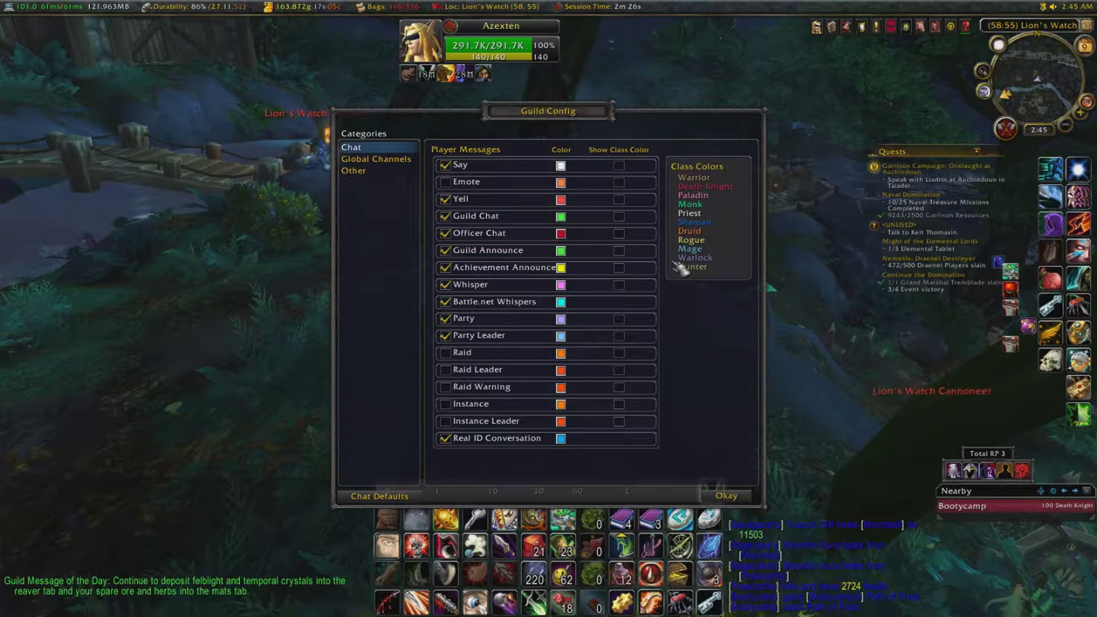
pyautogui.moveTo(103, 487)
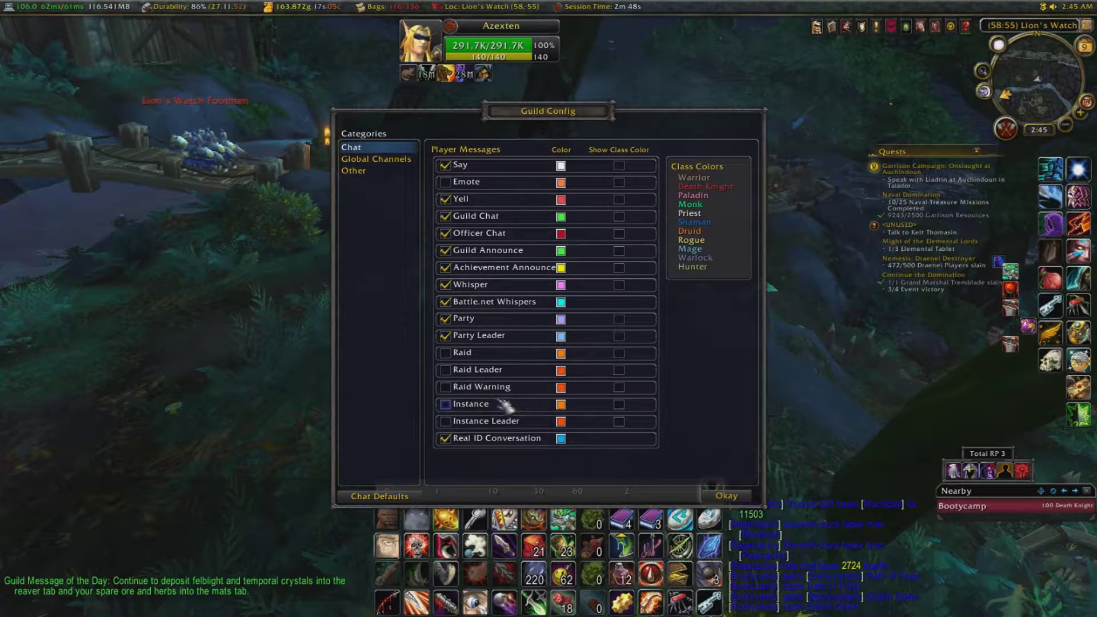
pyautogui.click(402, 162)
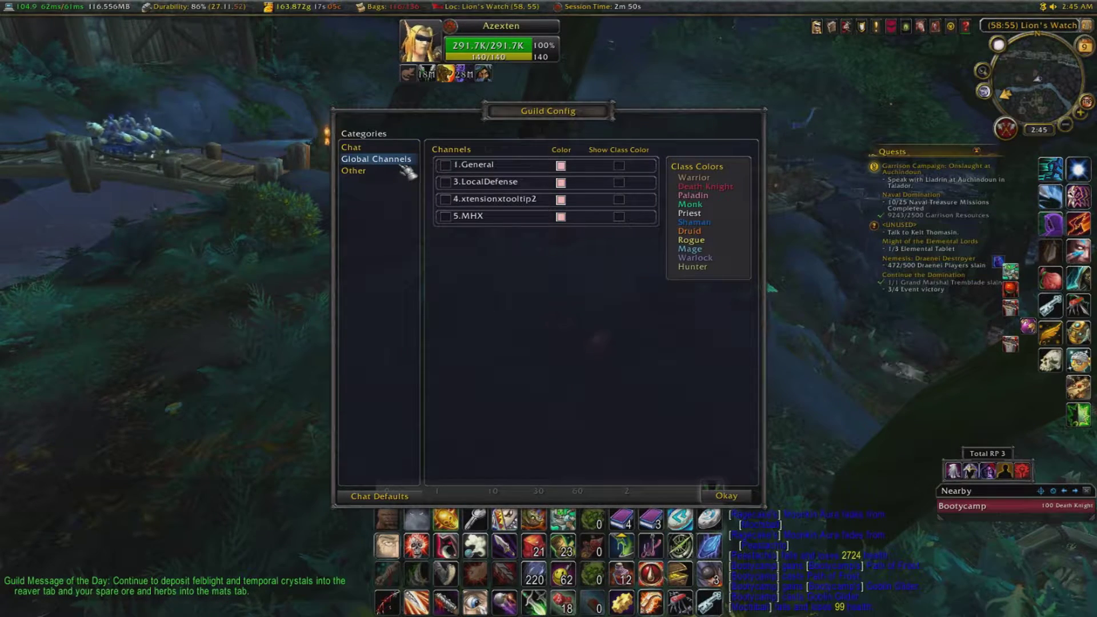
pyautogui.click(449, 218)
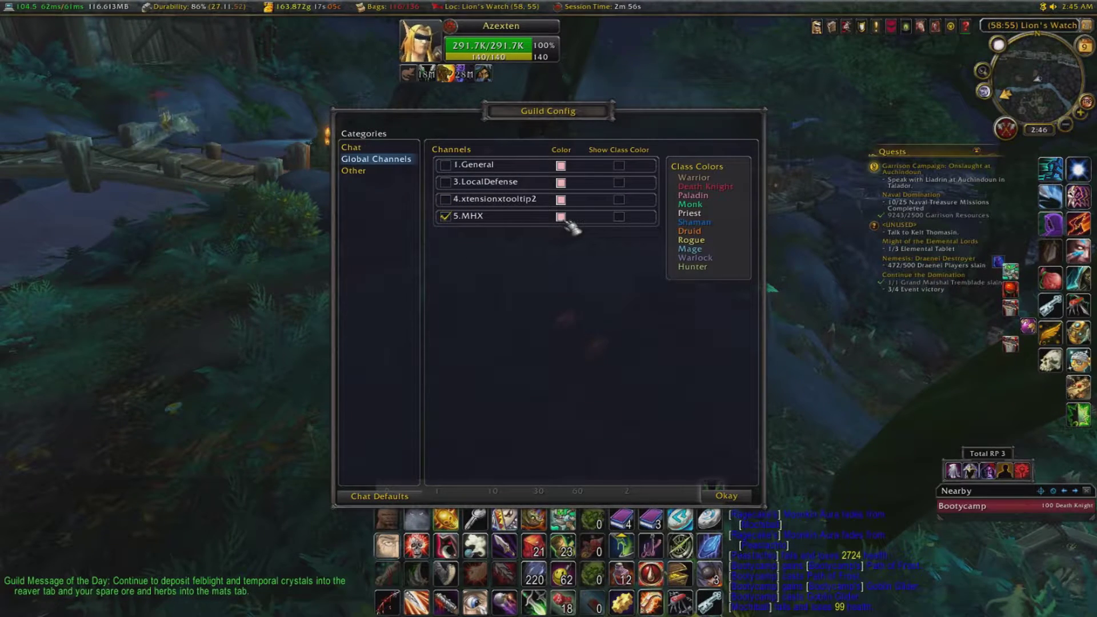
pyautogui.click(387, 177)
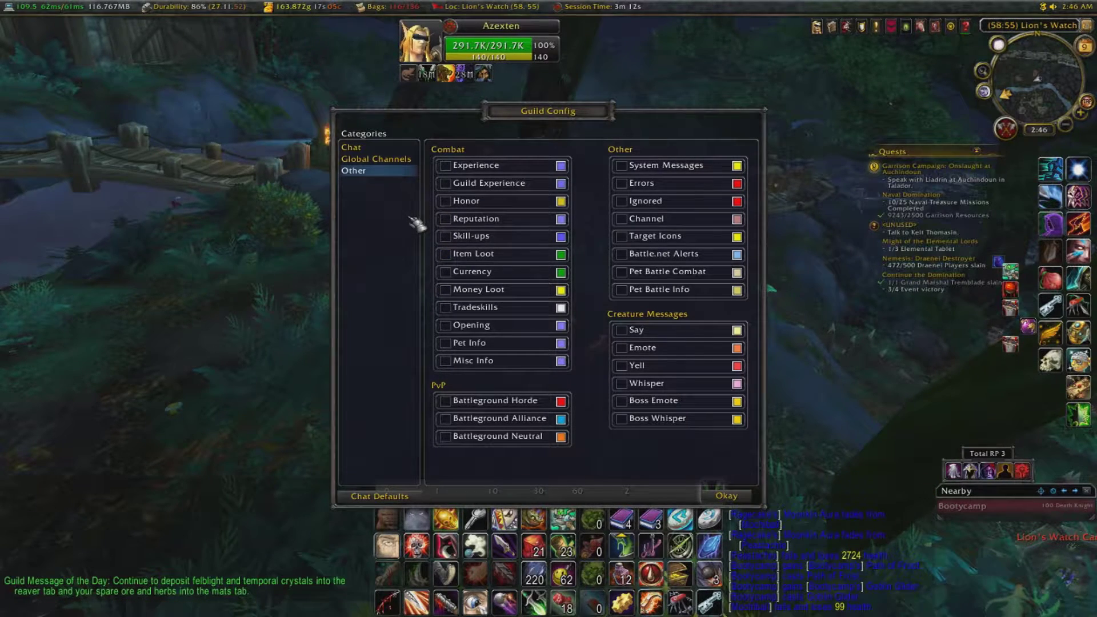
pyautogui.click(386, 151)
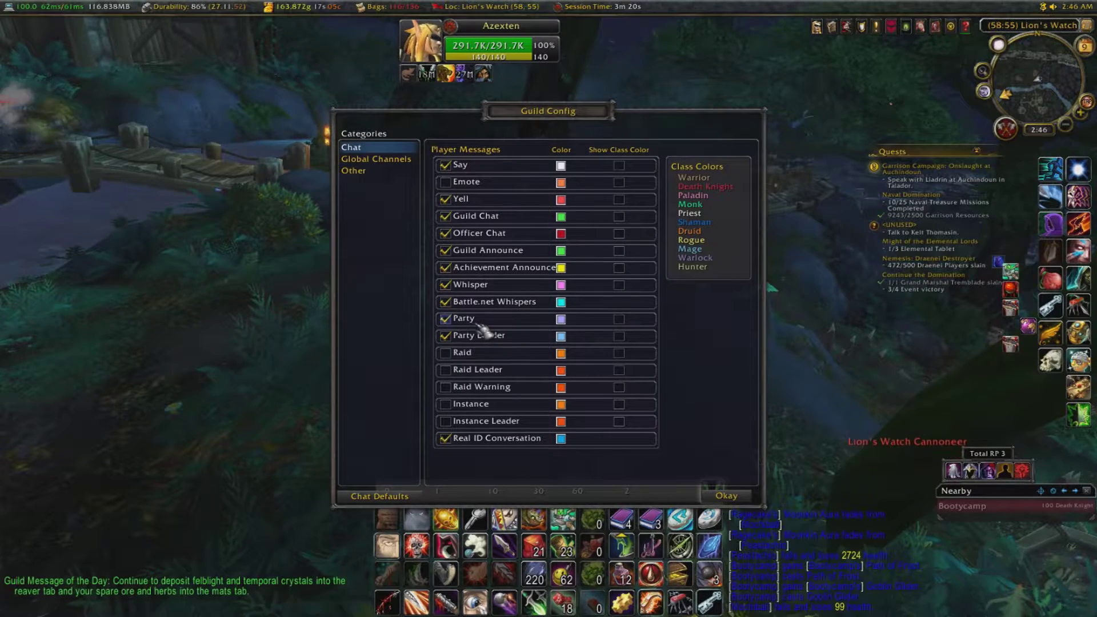
pyautogui.click(727, 496)
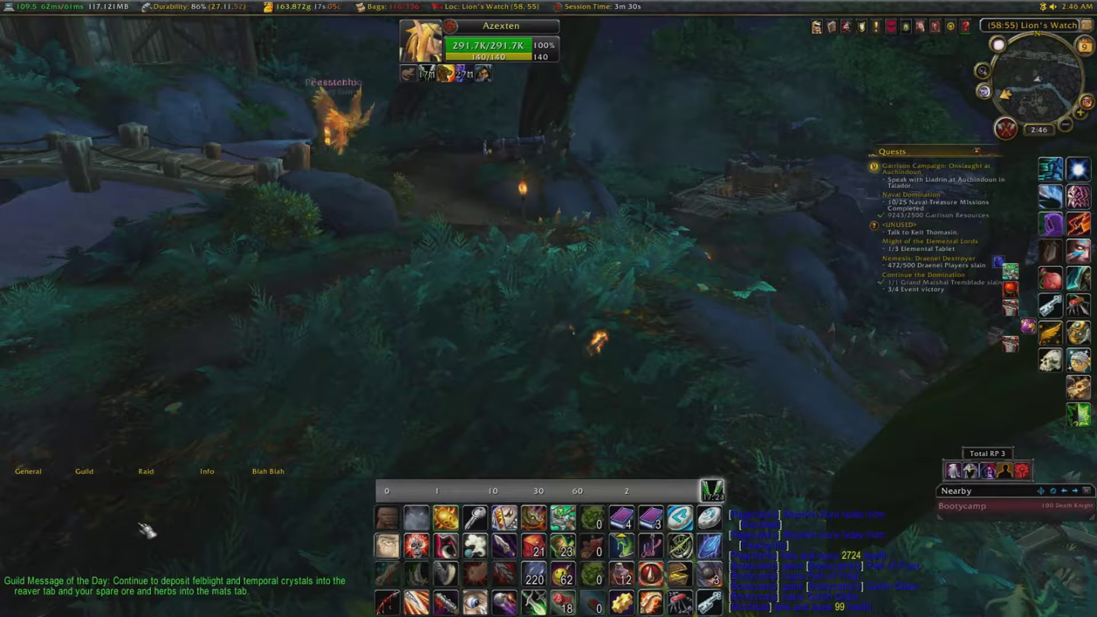
# Switch to the Guild tab, then review the Raid window's channels and categories, closing without changes.
pyautogui.moveTo(234, 531)
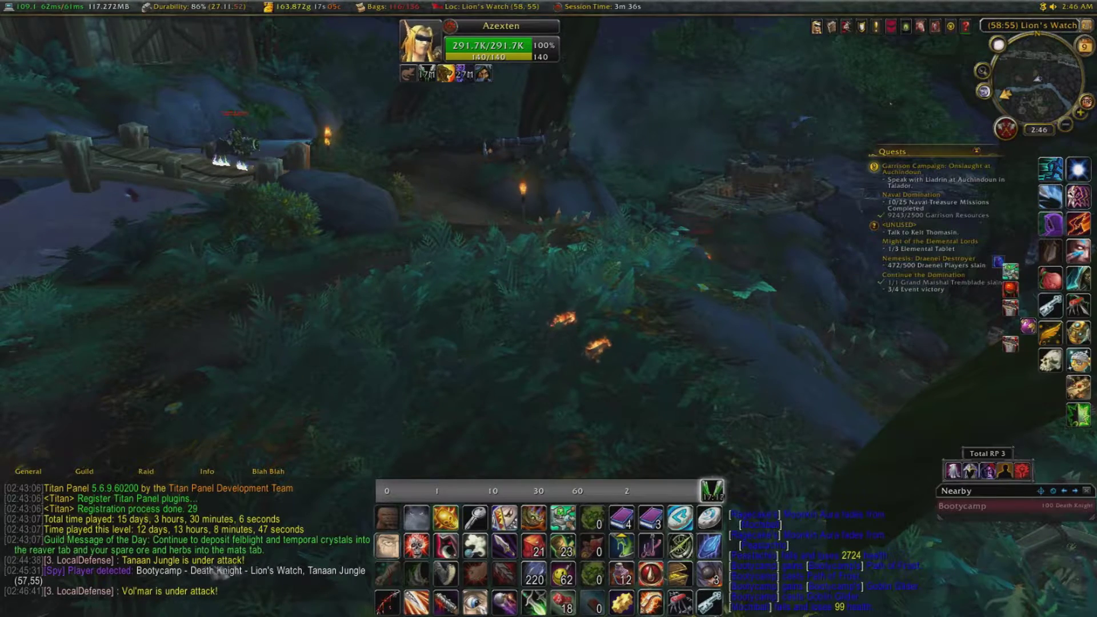
pyautogui.click(90, 476)
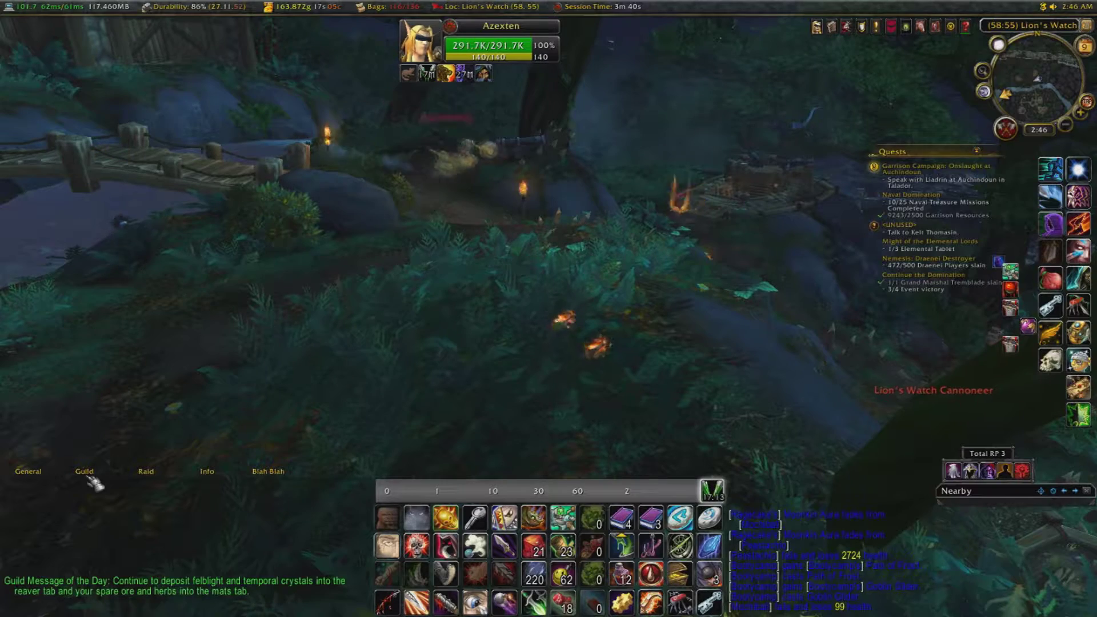
pyautogui.rightClick(146, 478)
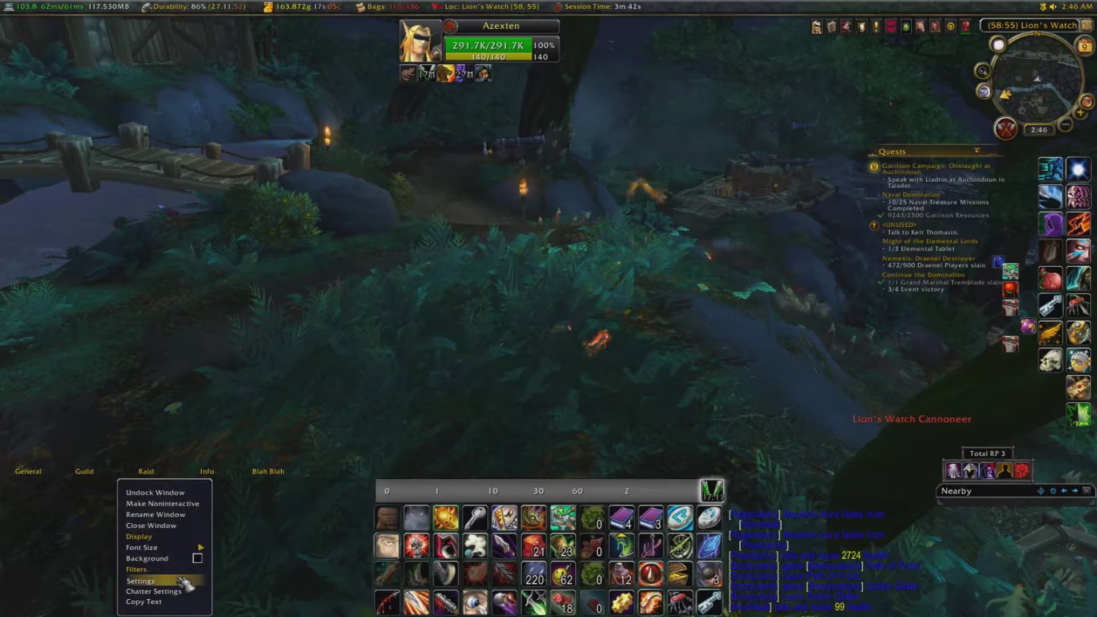
pyautogui.click(194, 580)
pyautogui.click(376, 159)
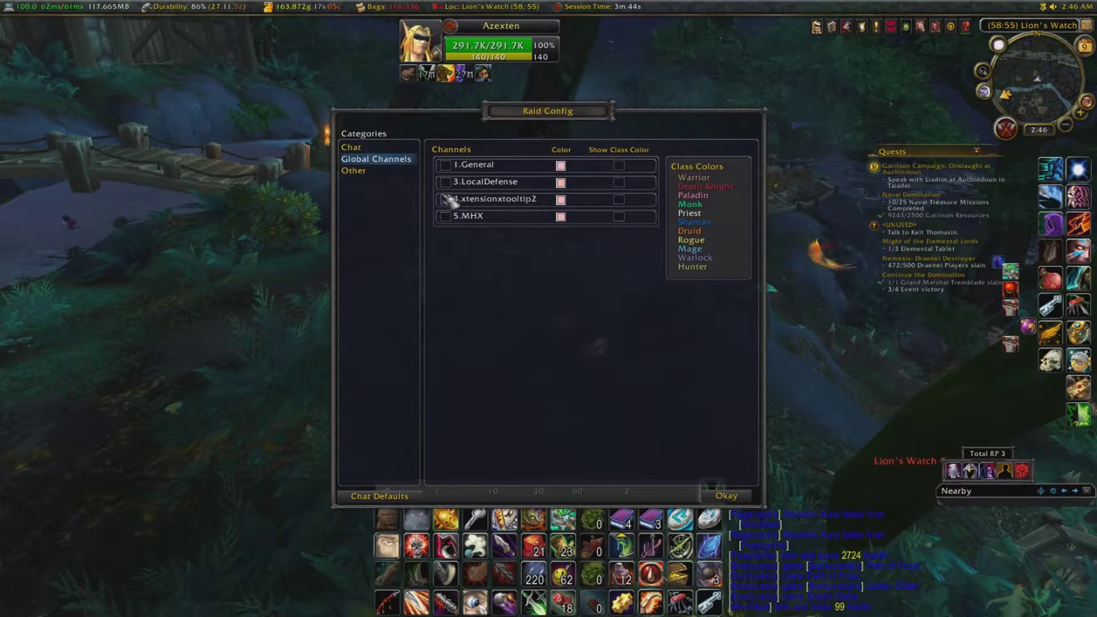
pyautogui.click(354, 170)
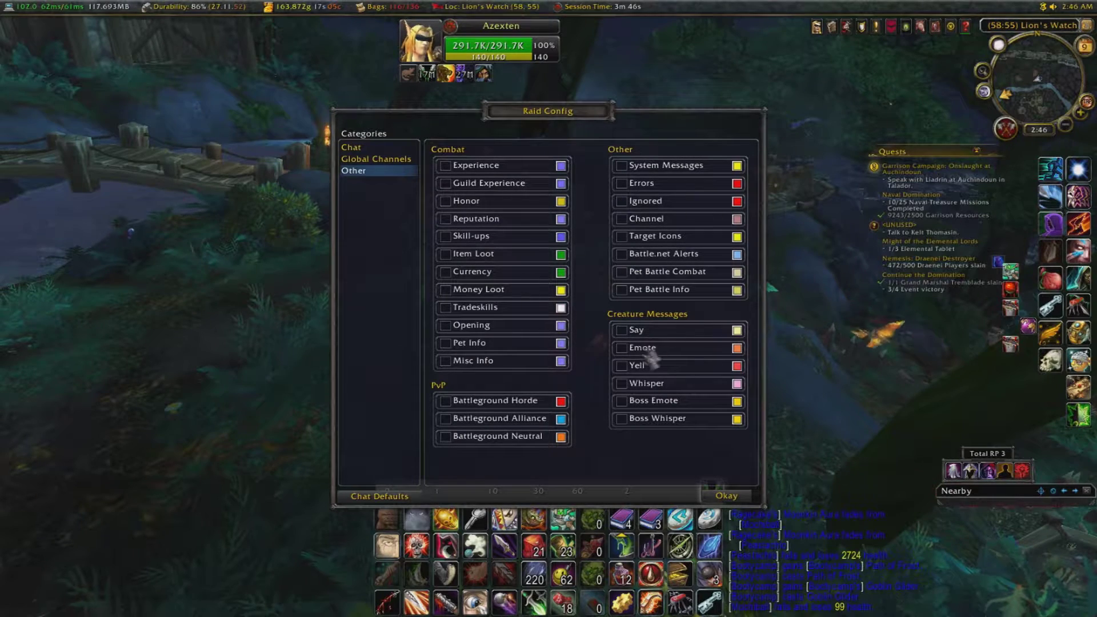
pyautogui.click(376, 159)
pyautogui.click(351, 147)
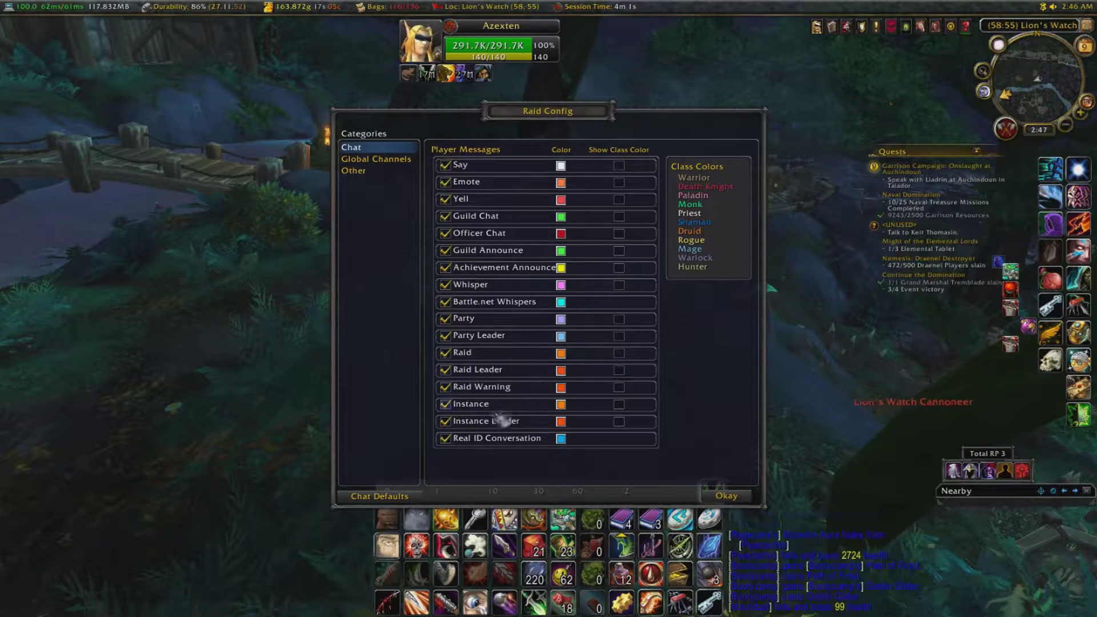
pyautogui.click(722, 495)
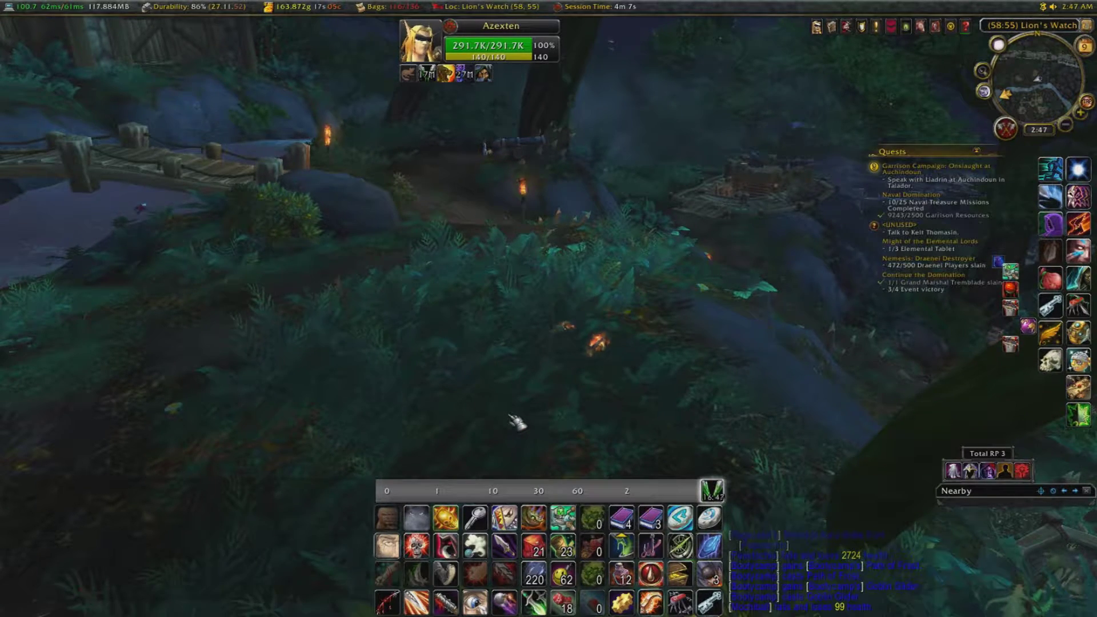
# Close the Blah Blah chat window, then bring up the Info window's chat settings.
pyautogui.moveTo(208, 473)
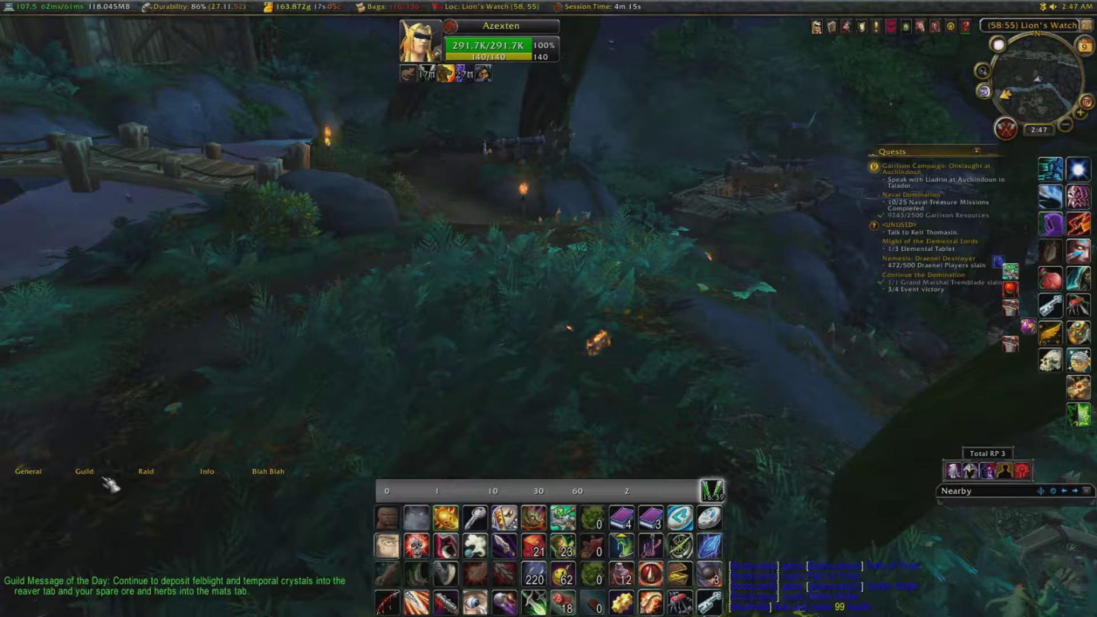
pyautogui.click(216, 474)
pyautogui.rightClick(215, 474)
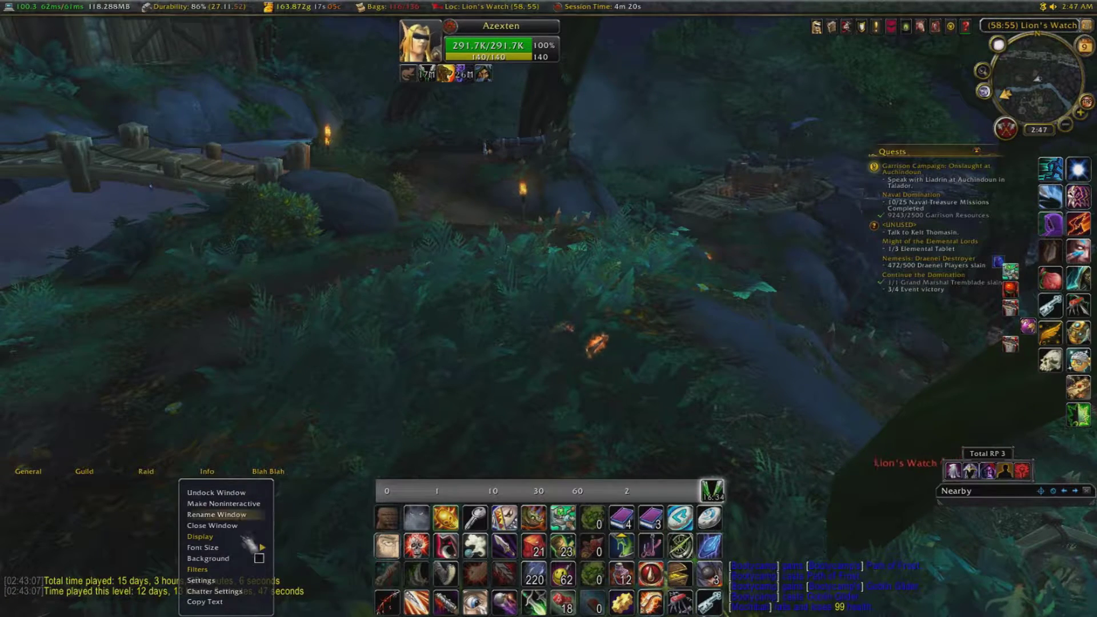
pyautogui.rightClick(275, 474)
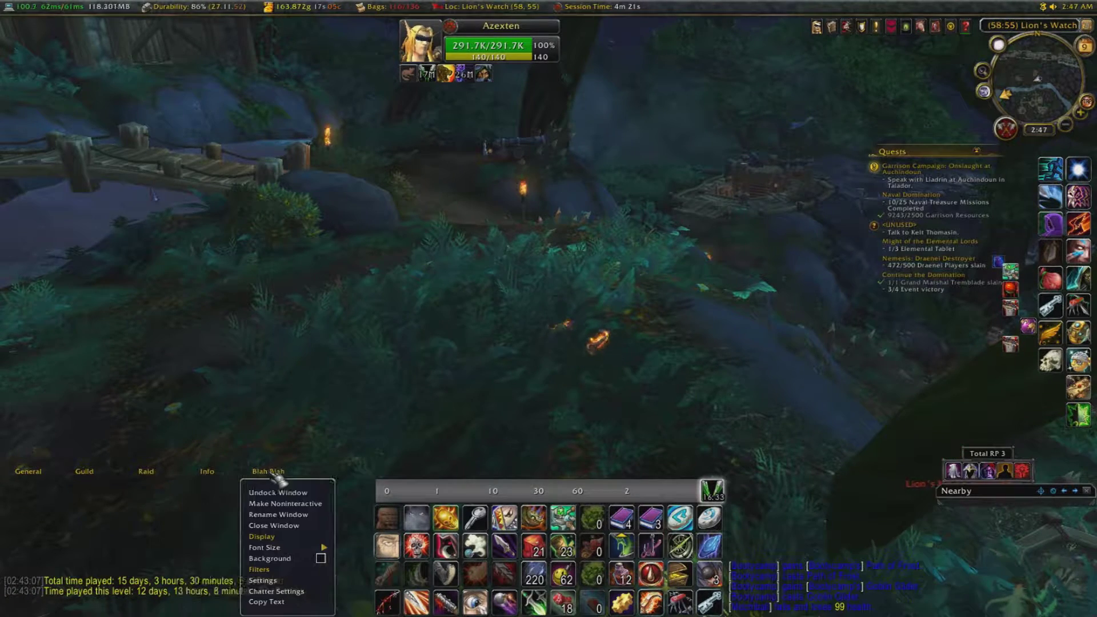
pyautogui.click(313, 527)
pyautogui.rightClick(216, 474)
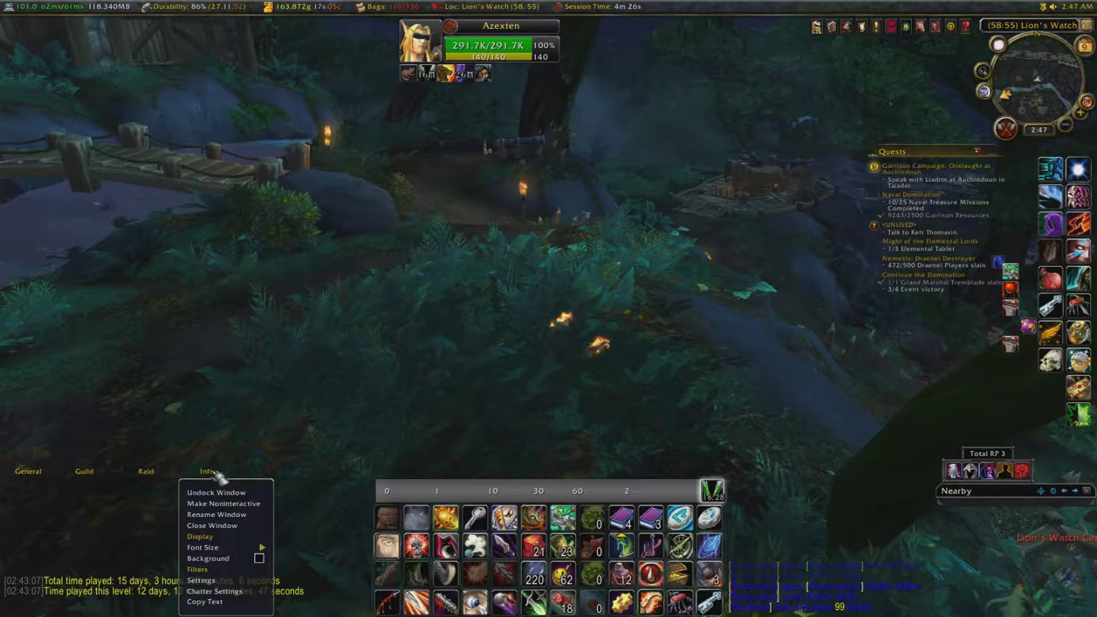
pyautogui.click(220, 581)
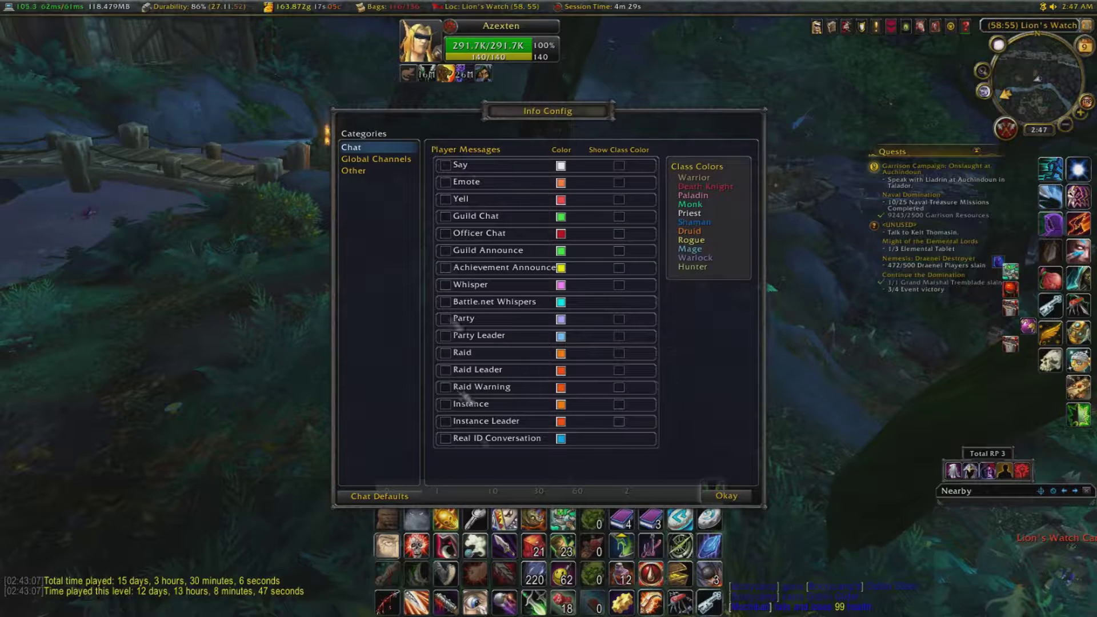
# Check the Info window's Global Channels and Other categories, then close its settings.
pyautogui.click(378, 159)
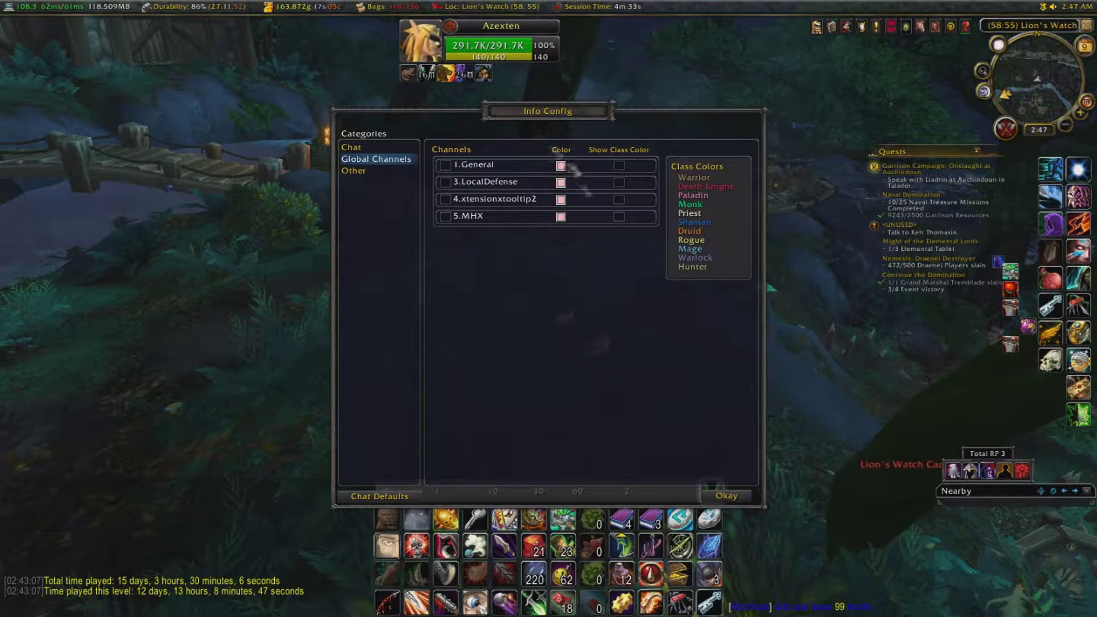
pyautogui.click(354, 171)
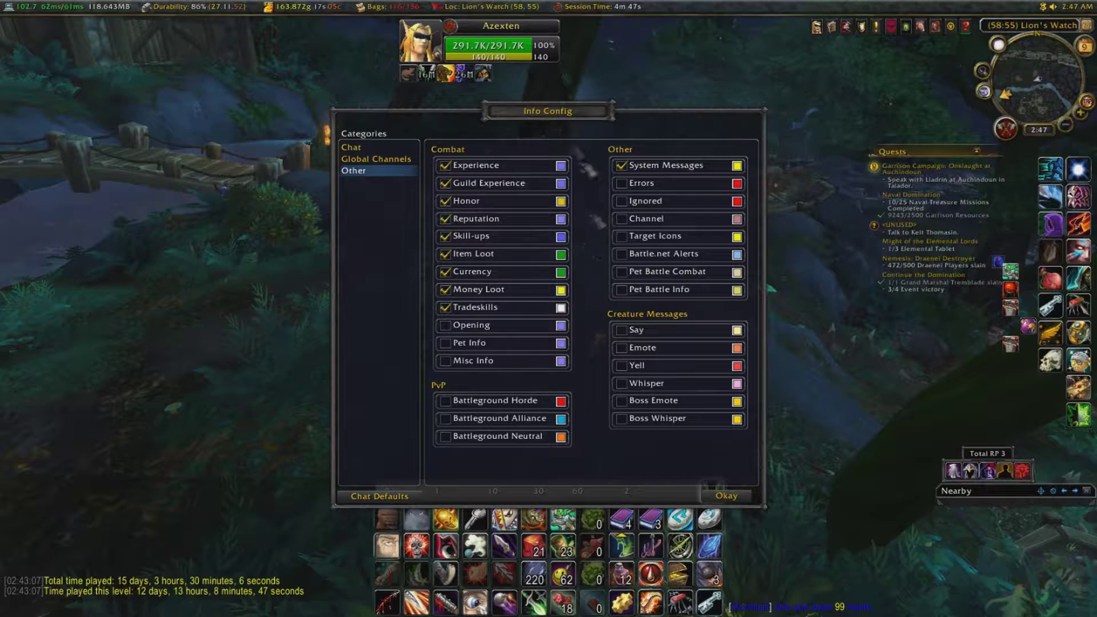
pyautogui.click(728, 497)
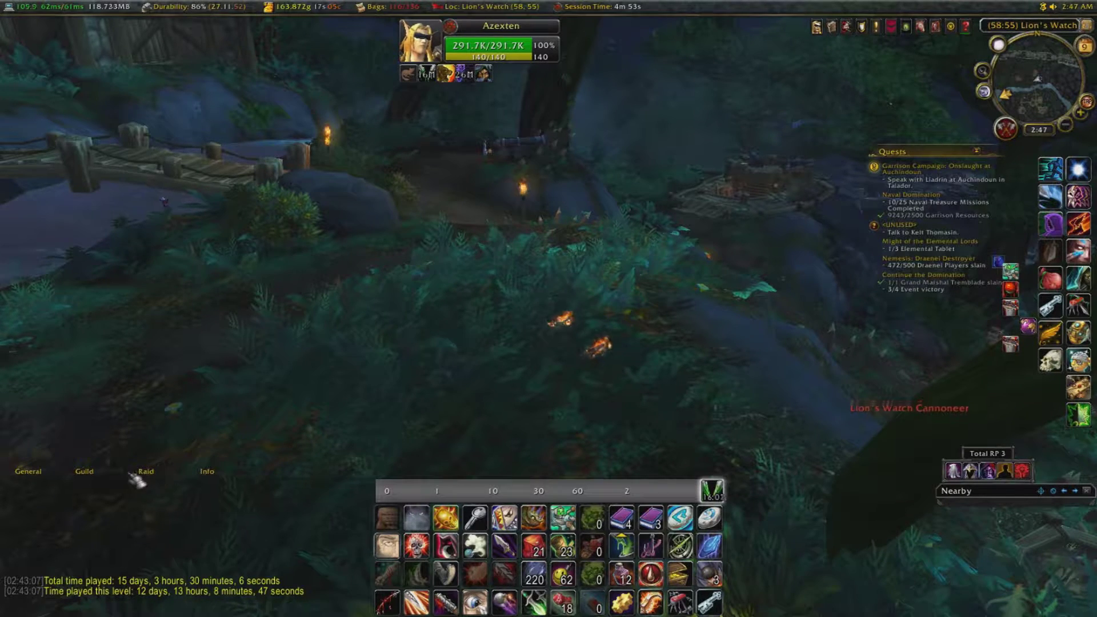
# Switch to the Guild window and check its Global Channels and Other settings before closing them.
pyautogui.click(91, 475)
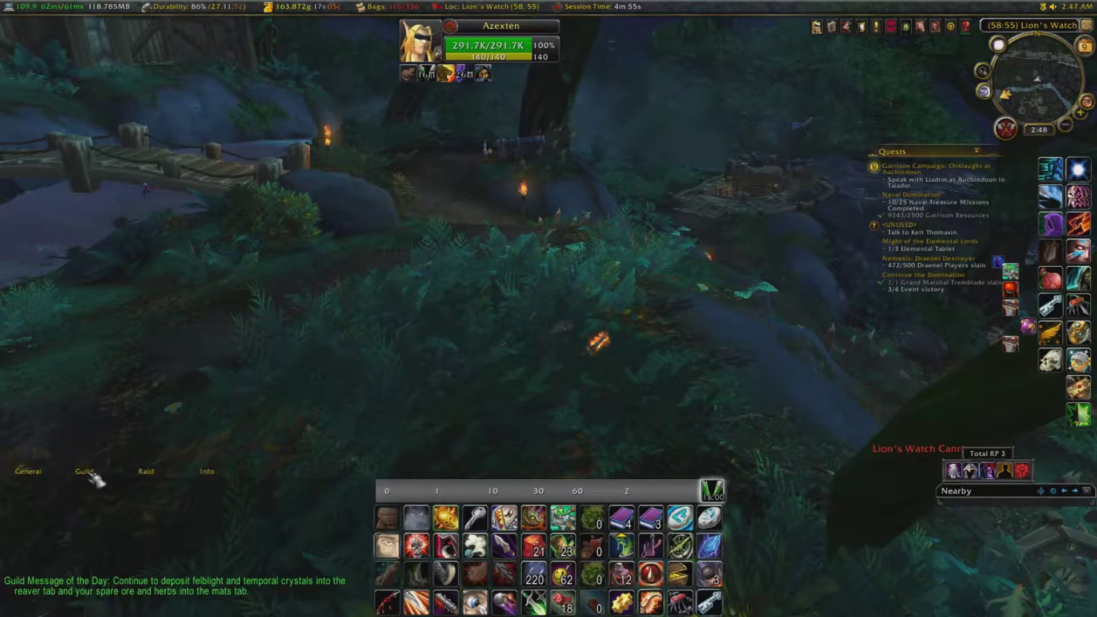
pyautogui.rightClick(90, 476)
pyautogui.click(103, 585)
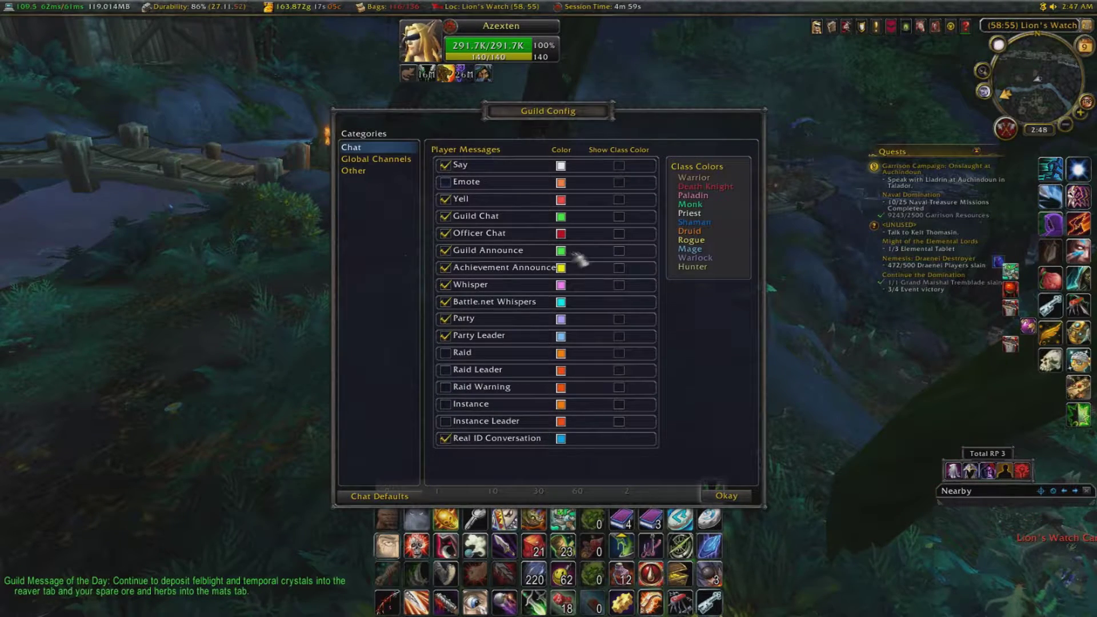
pyautogui.click(388, 160)
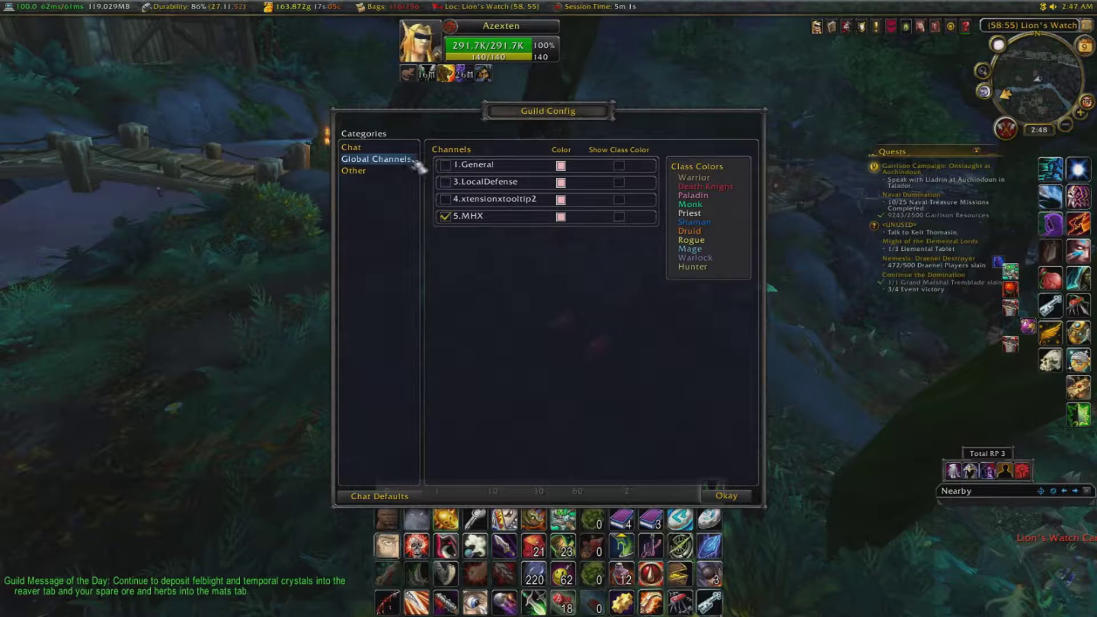
pyautogui.click(389, 171)
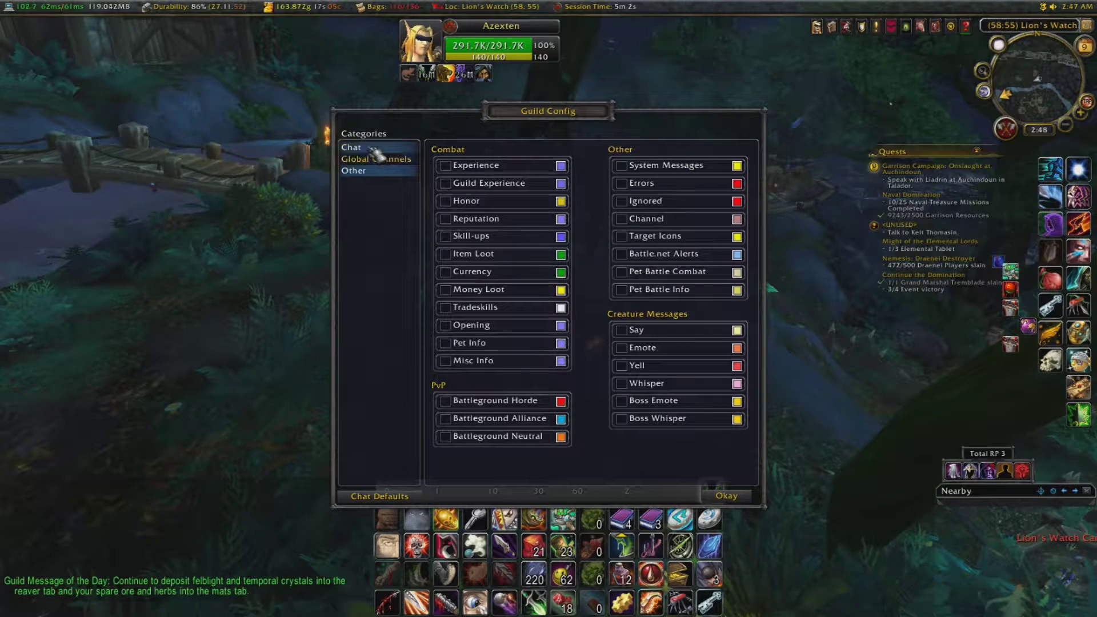
pyautogui.click(724, 495)
pyautogui.moveTo(154, 482)
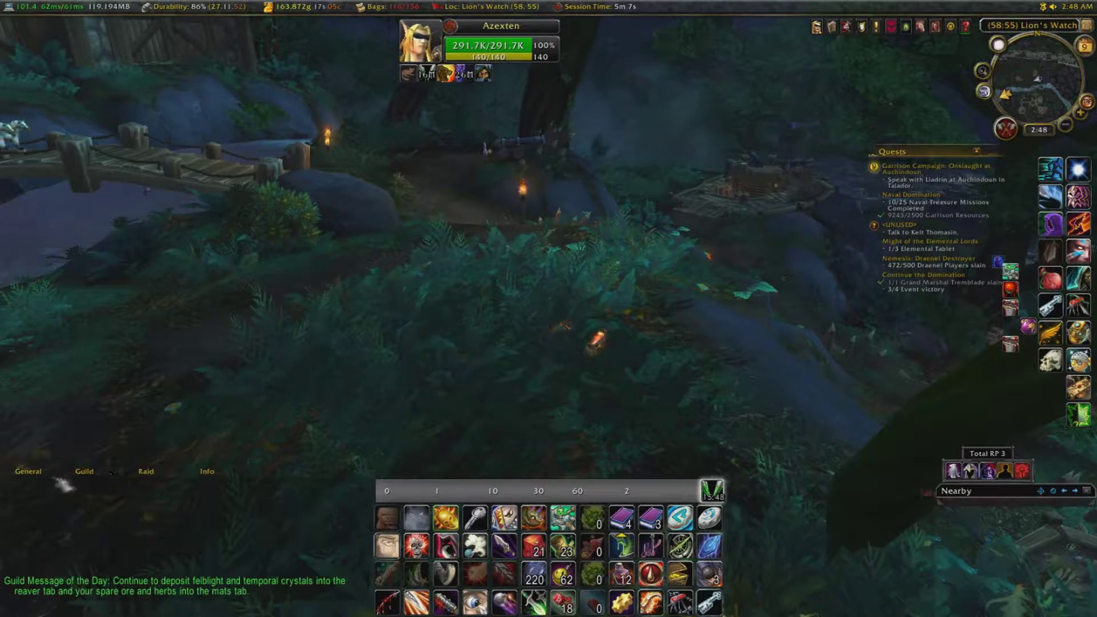
pyautogui.click(28, 473)
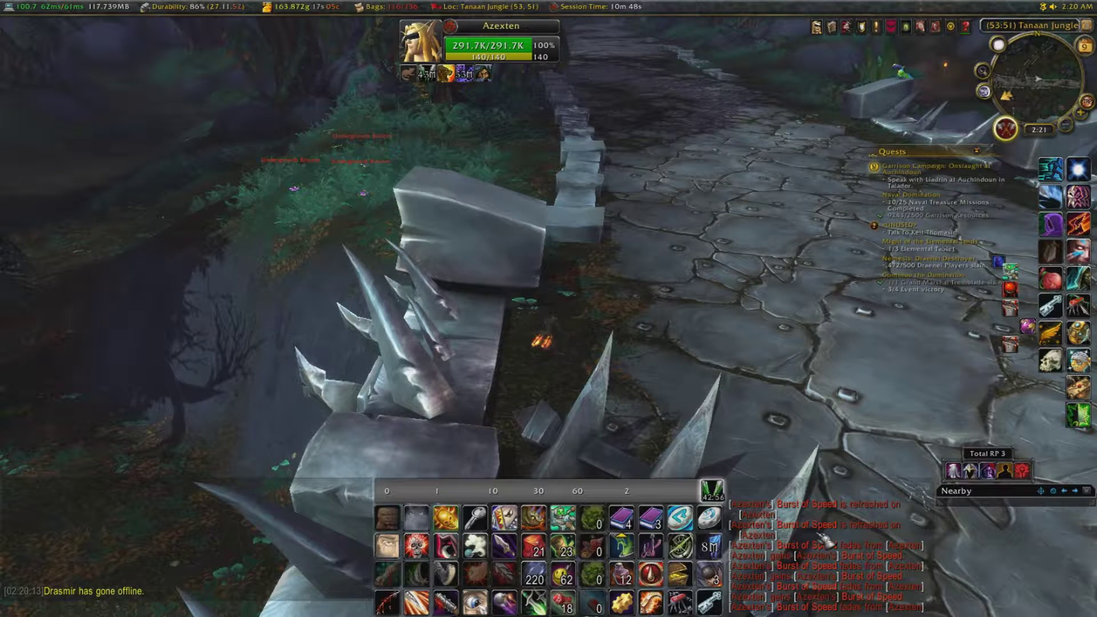
# Bring up the Combat Log window's configuration with its filter list.
pyautogui.moveTo(793, 490)
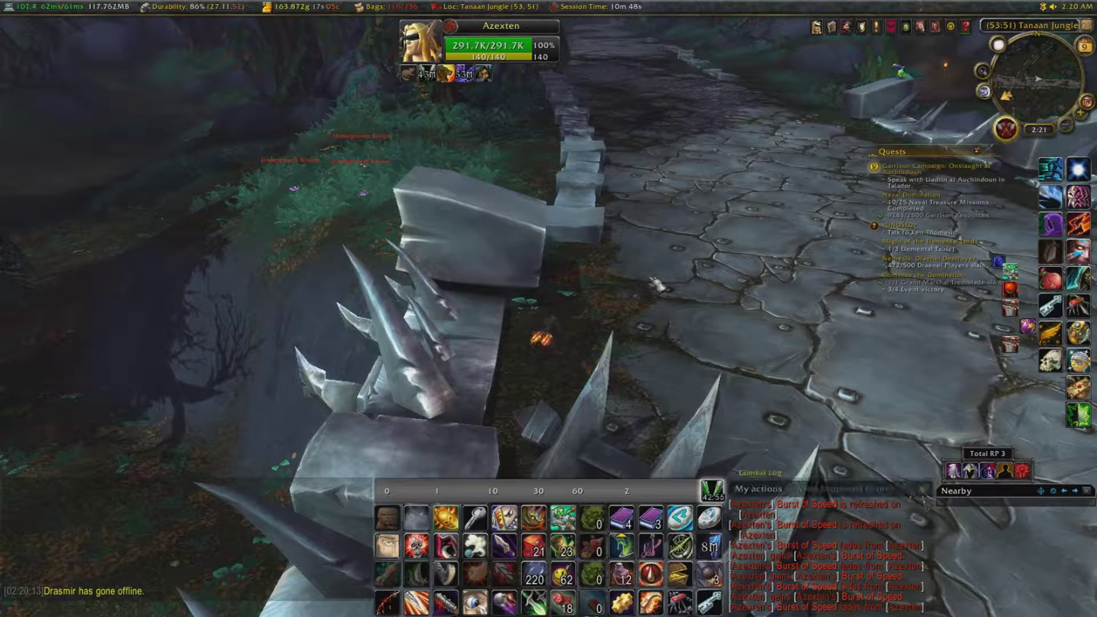
pyautogui.rightClick(773, 476)
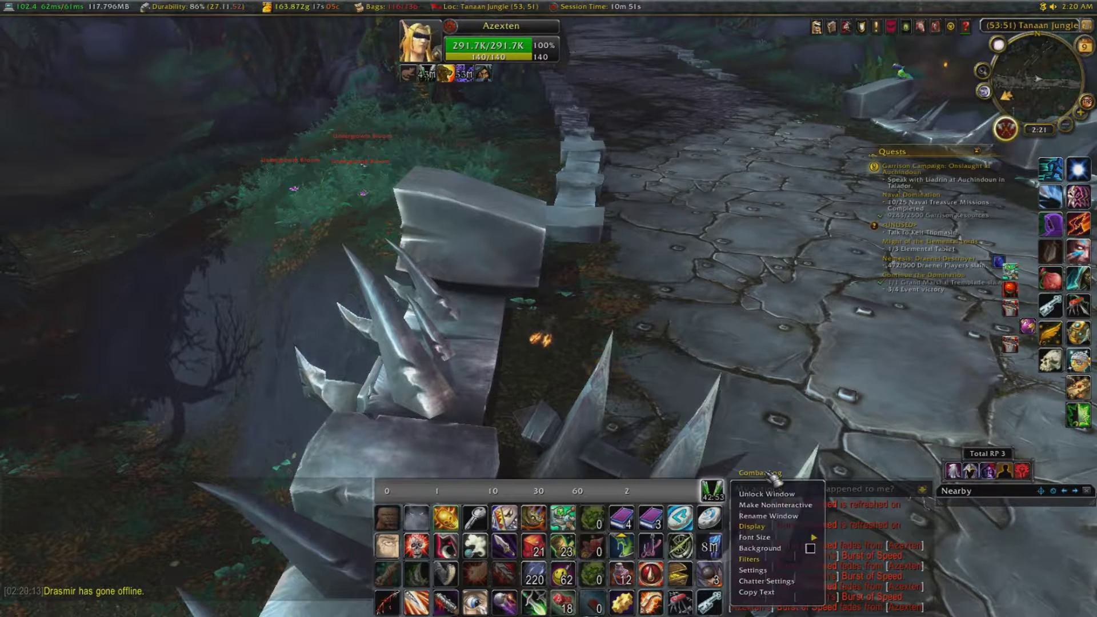
pyautogui.click(775, 576)
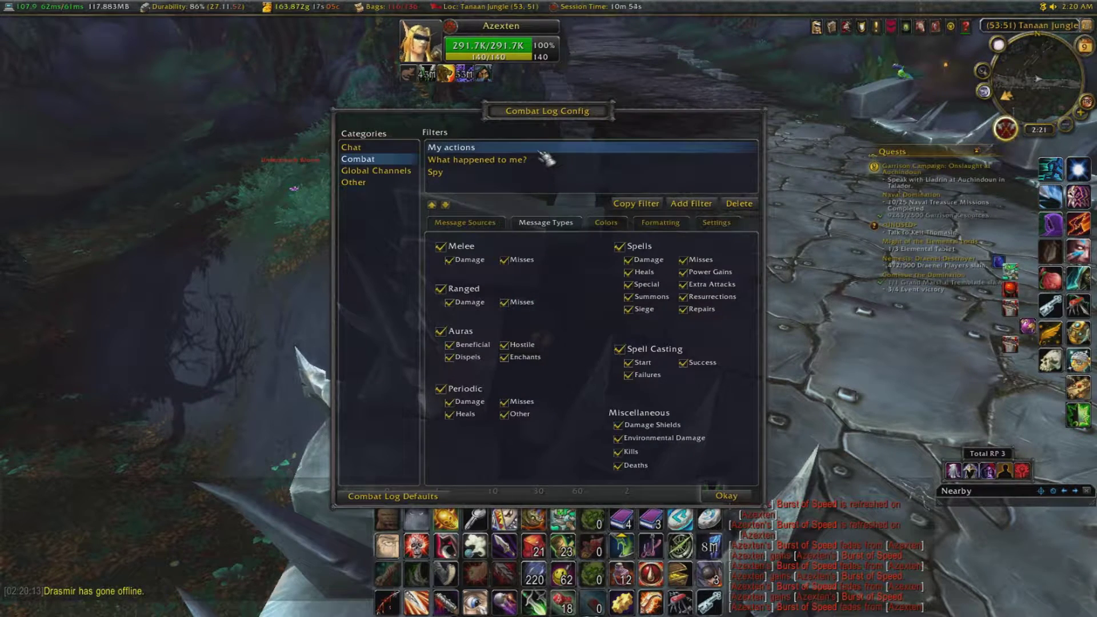
# Add a new combat log filter named 'Agent Hunt'.
pyautogui.click(508, 176)
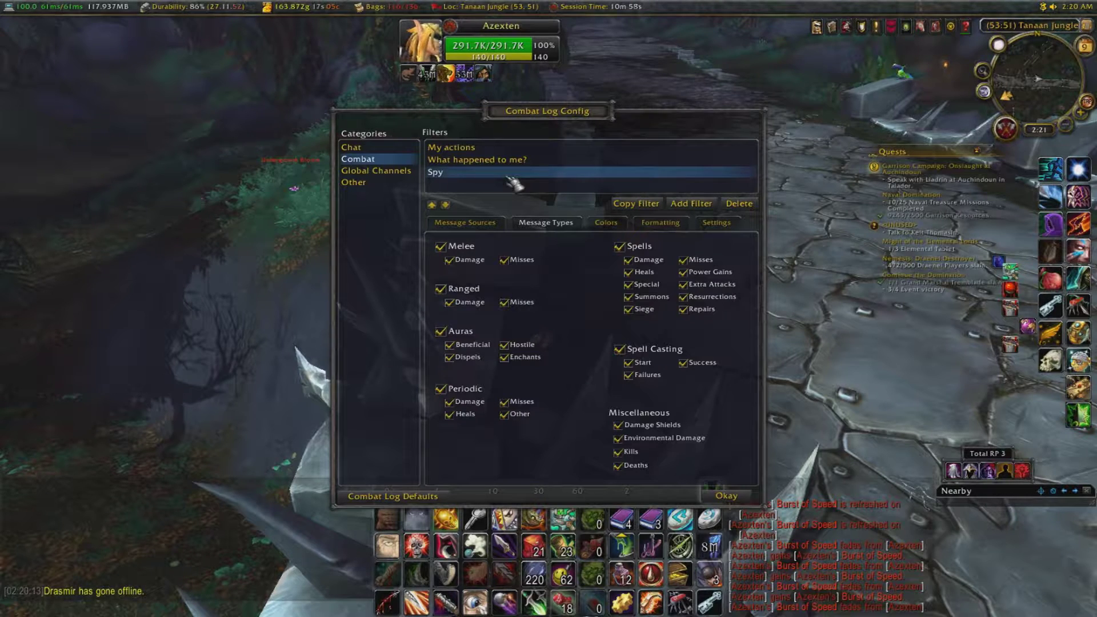
pyautogui.click(692, 204)
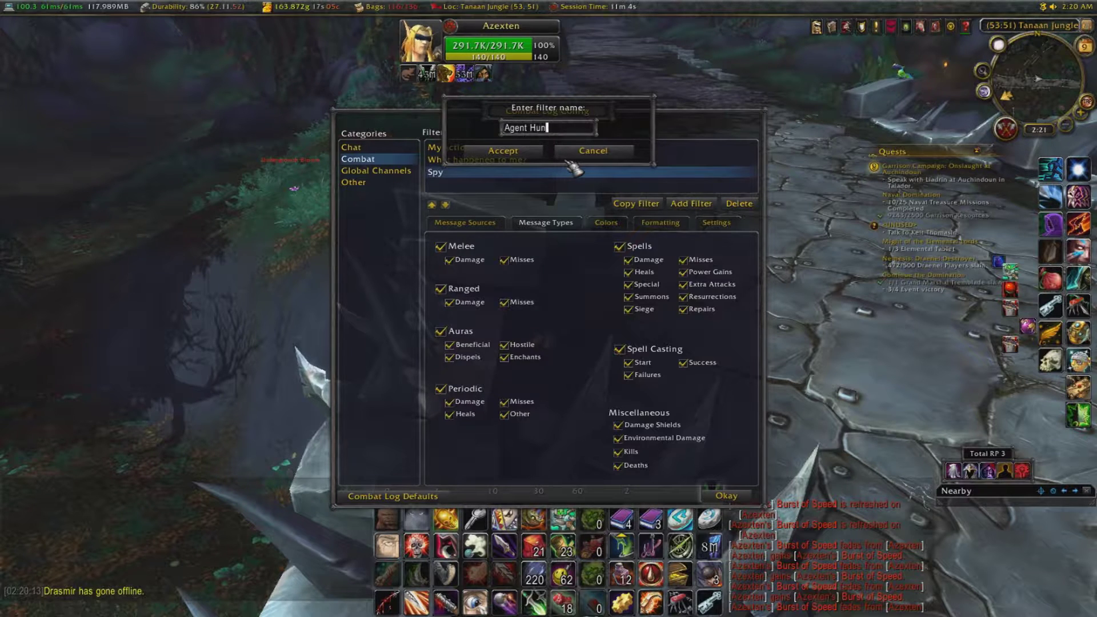
pyautogui.click(518, 149)
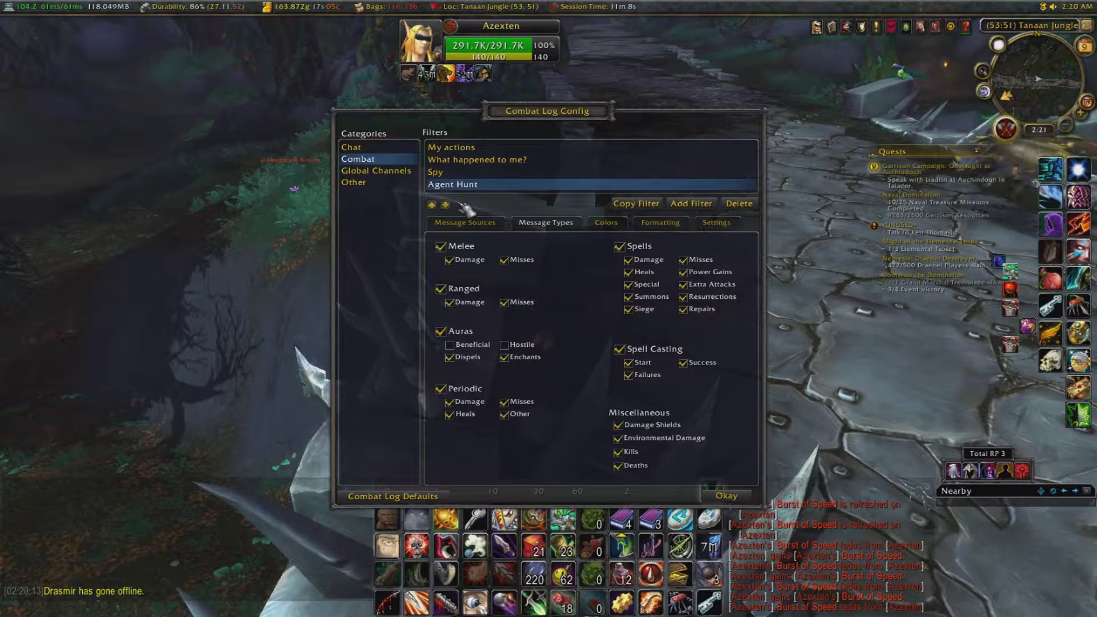
# Include sources done by friends and enemy players, done to enemy players, enemy, neutral and unknown units.
pyautogui.click(483, 225)
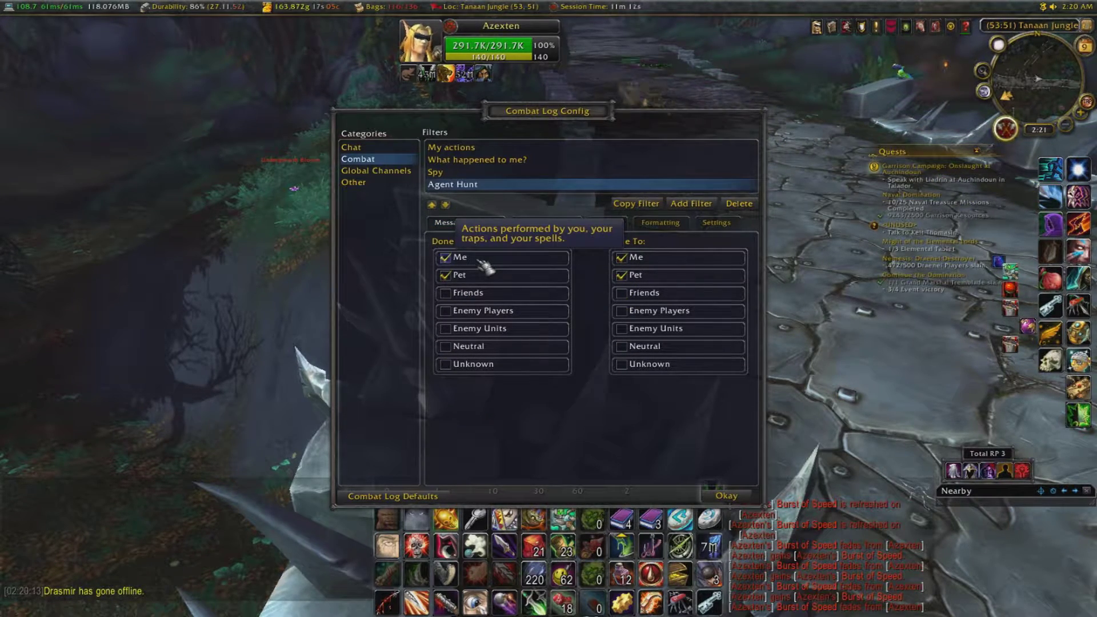
pyautogui.click(491, 295)
pyautogui.click(497, 312)
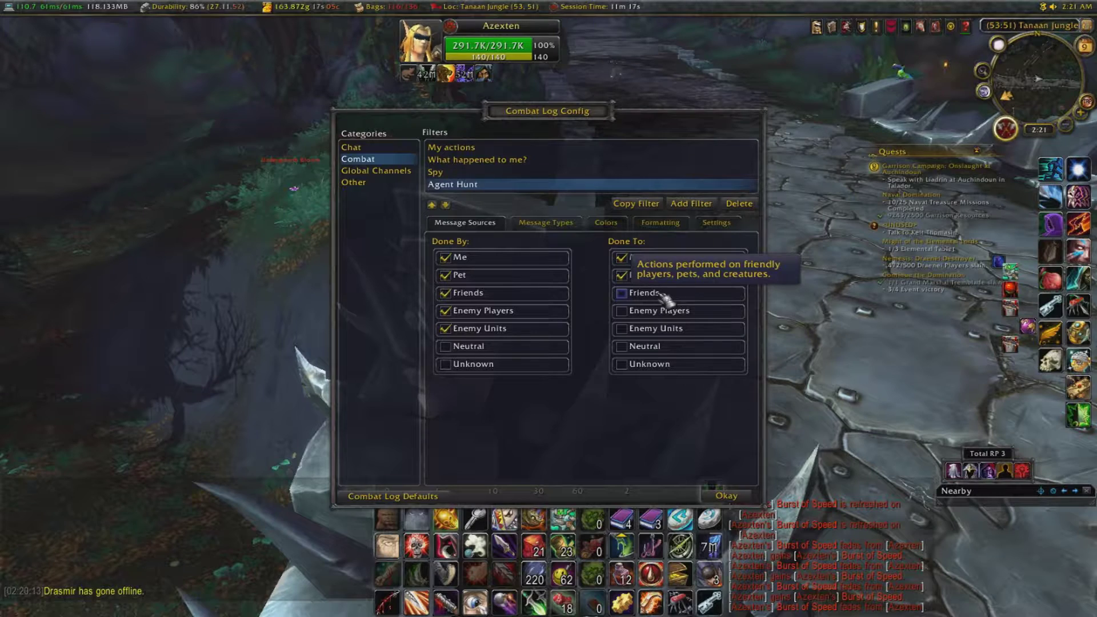
pyautogui.click(695, 310)
pyautogui.click(688, 328)
pyautogui.click(683, 347)
pyautogui.click(677, 364)
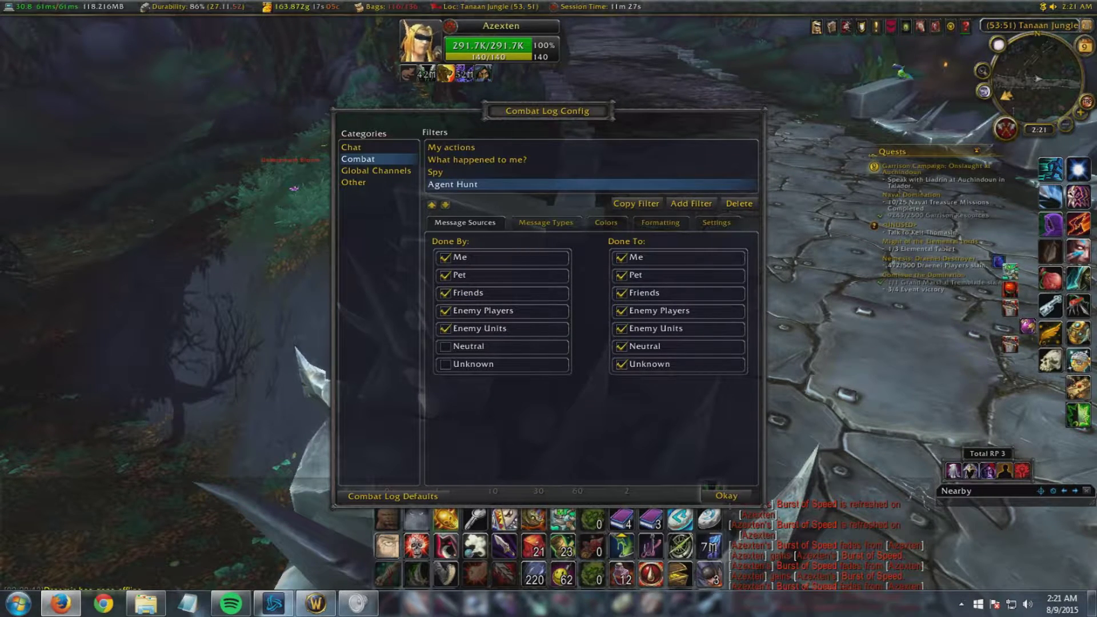
pyautogui.click(546, 224)
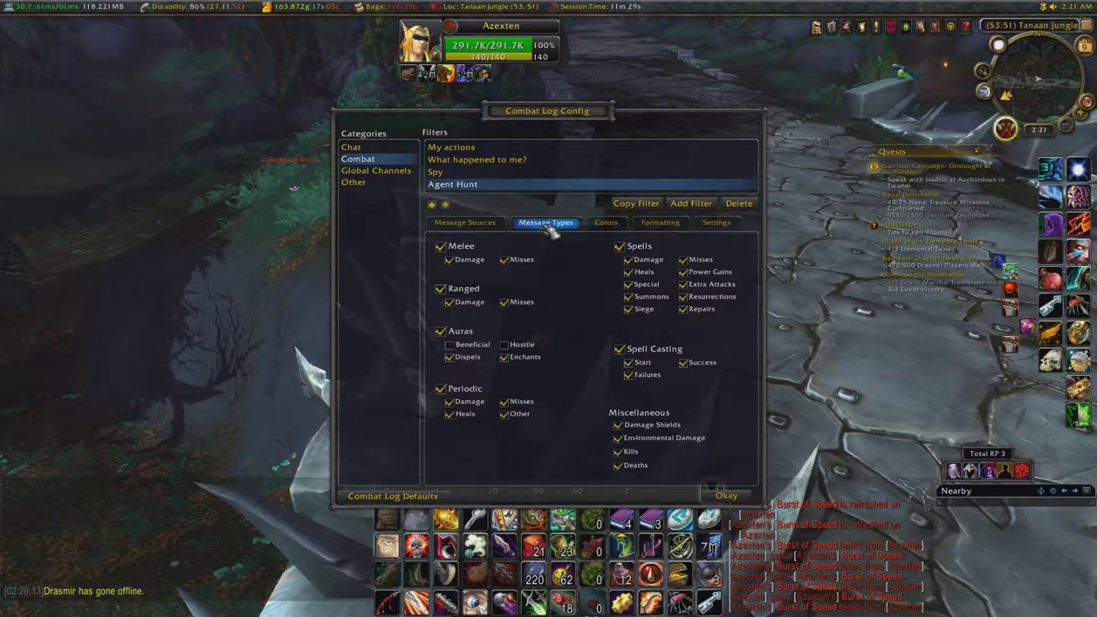
# Enable Beneficial and Hostile aura messages in the Agent Hunt filter.
pyautogui.click(450, 346)
pyautogui.click(504, 345)
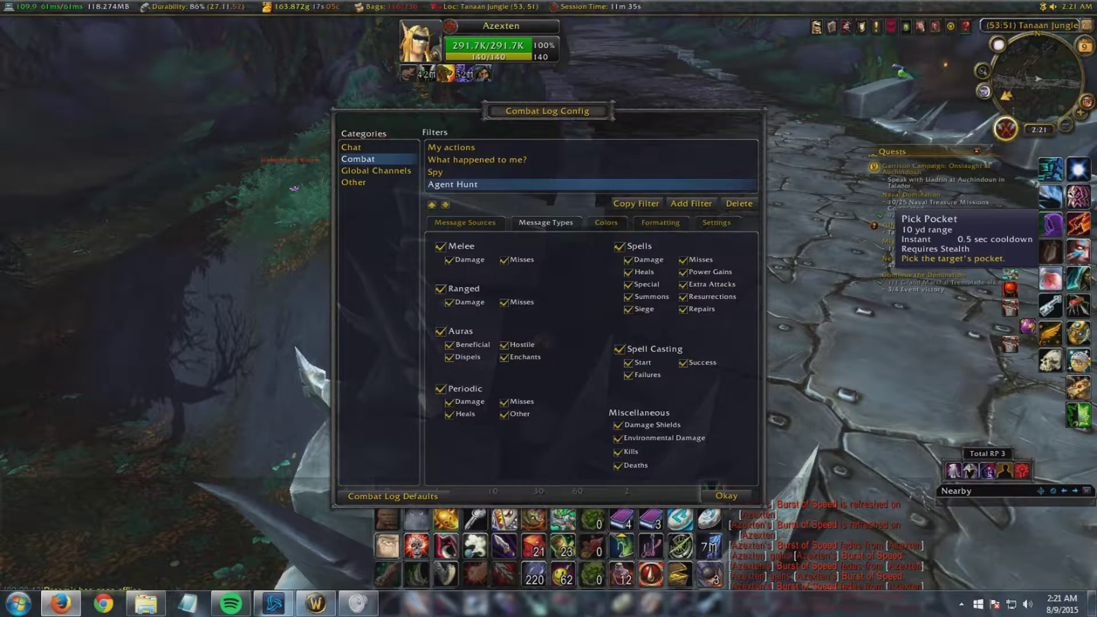
pyautogui.click(605, 223)
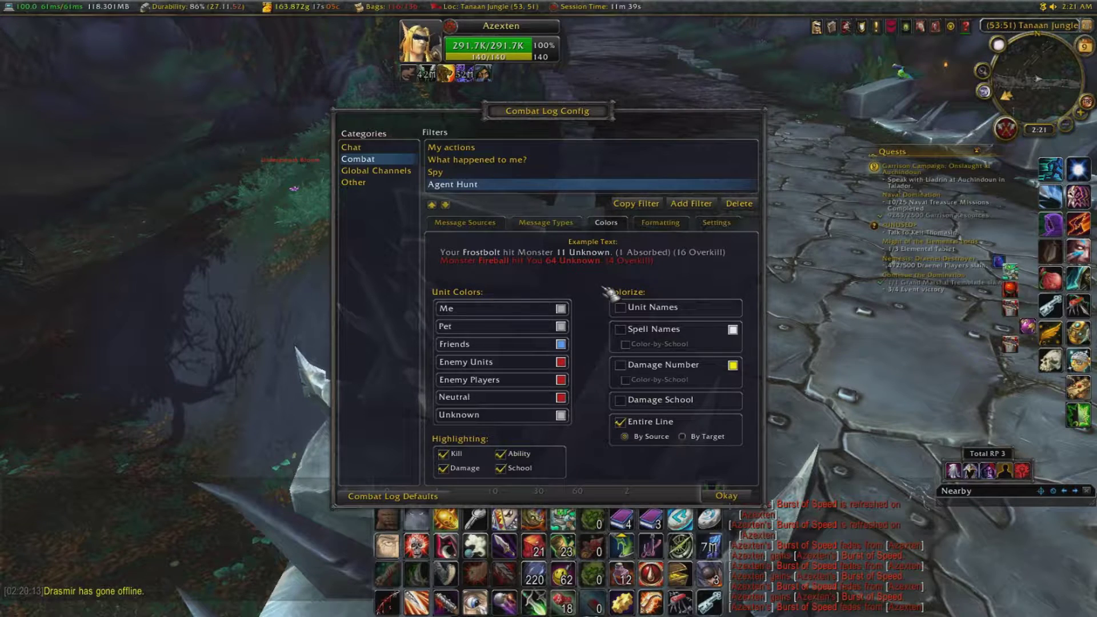
# Recolour the Me unit green, Friends teal and Enemy Units pale blue.
pyautogui.click(561, 309)
pyautogui.moveTo(499, 305); pyautogui.dragTo(561, 264)
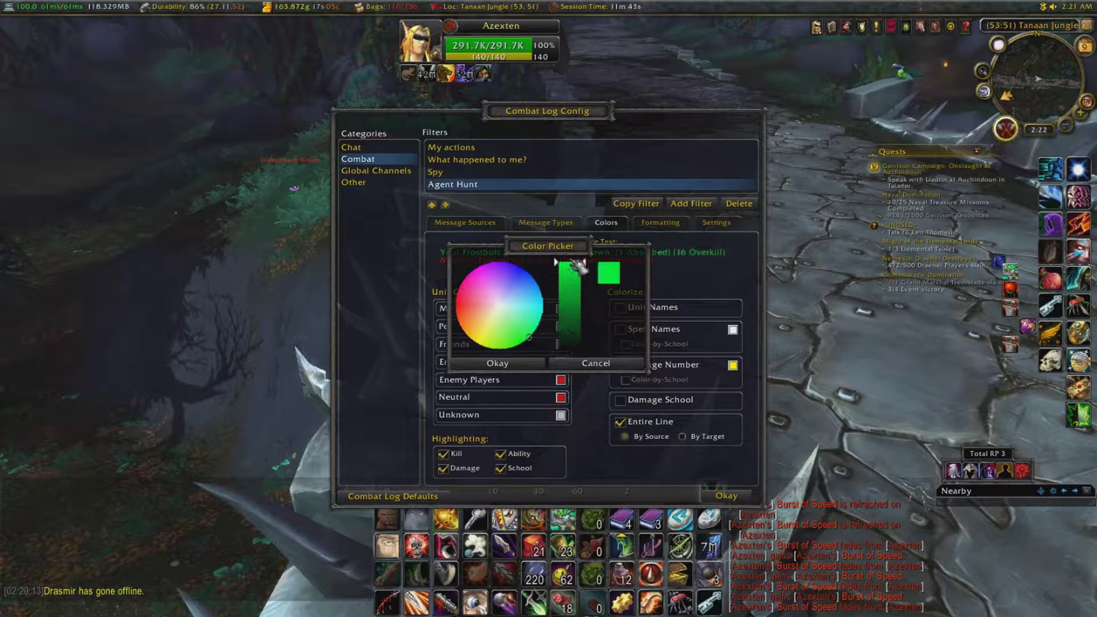
pyautogui.click(518, 365)
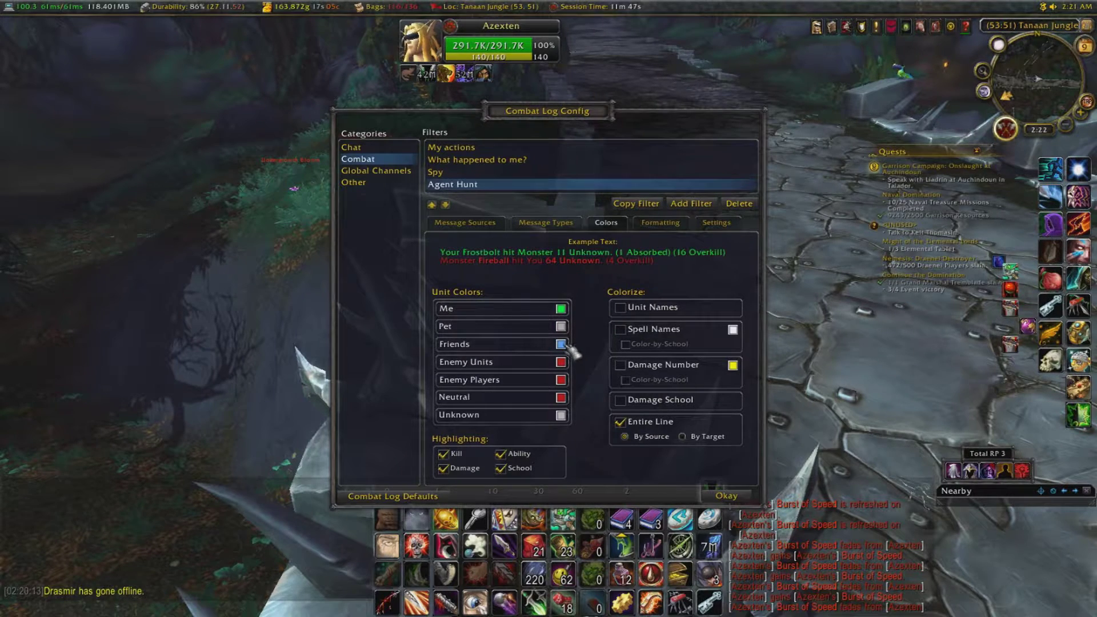
pyautogui.click(561, 345)
pyautogui.moveTo(526, 304); pyautogui.dragTo(542, 337)
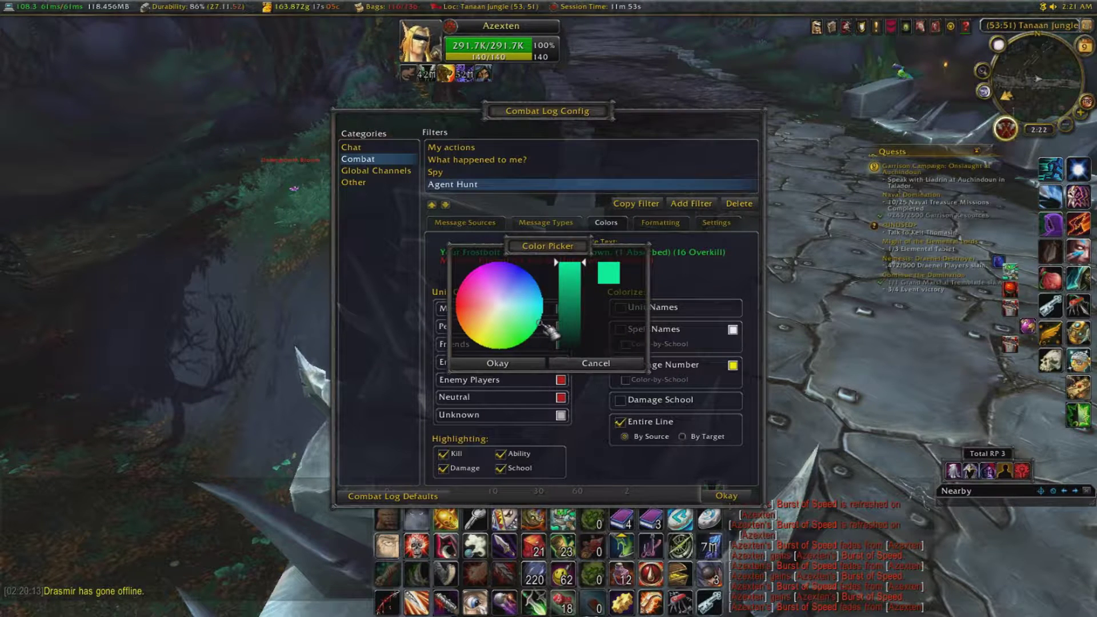
pyautogui.click(538, 364)
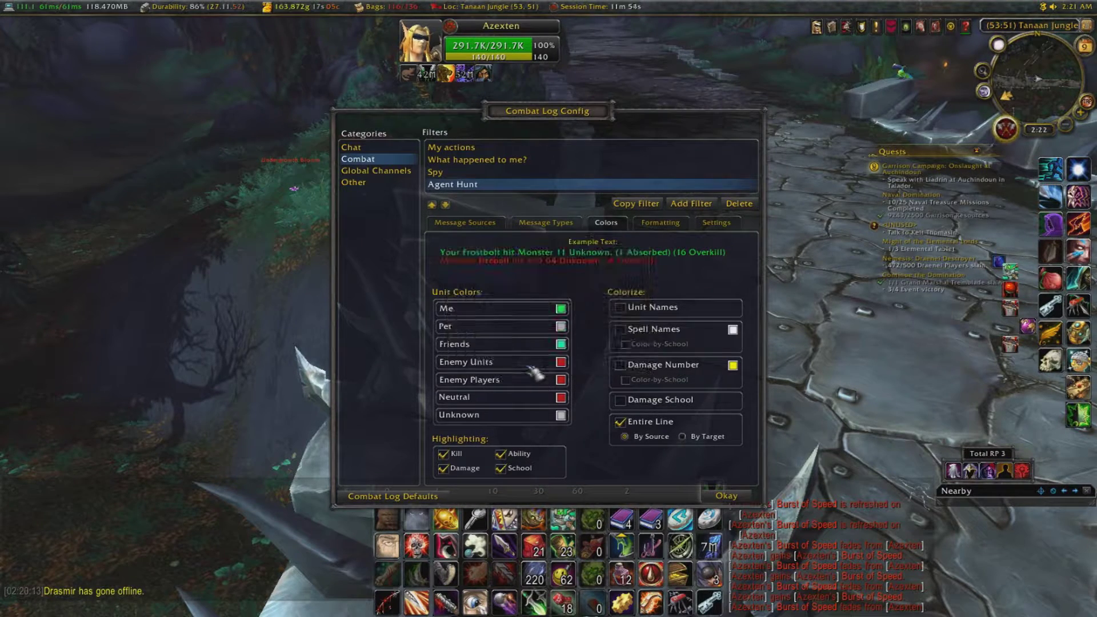
pyautogui.click(563, 363)
pyautogui.moveTo(528, 313); pyautogui.dragTo(504, 308)
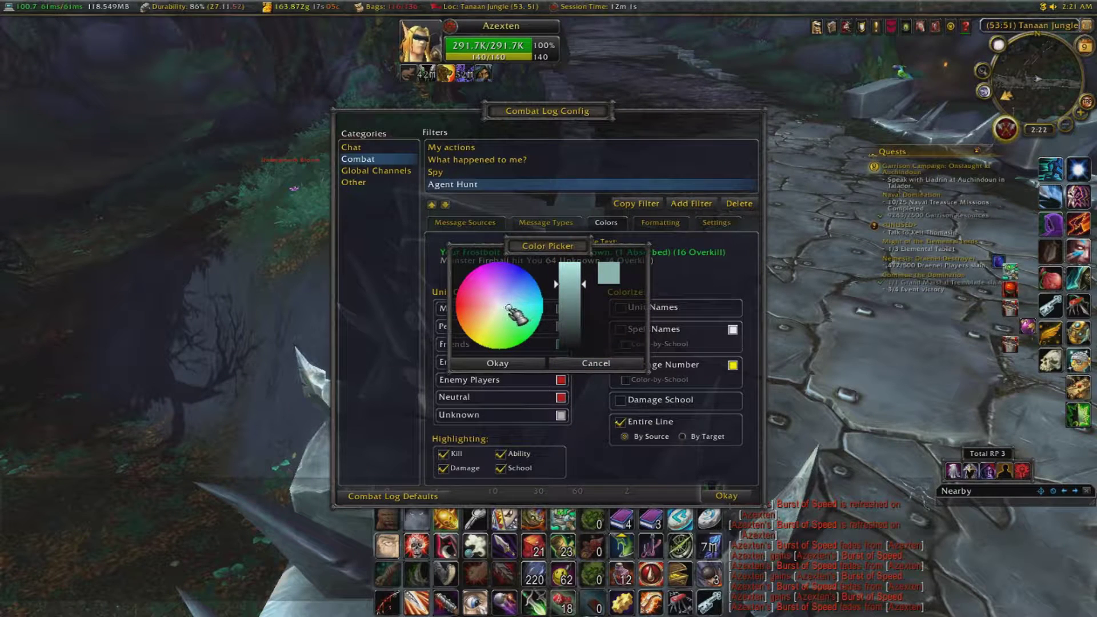
pyautogui.moveTo(570, 289); pyautogui.dragTo(586, 251)
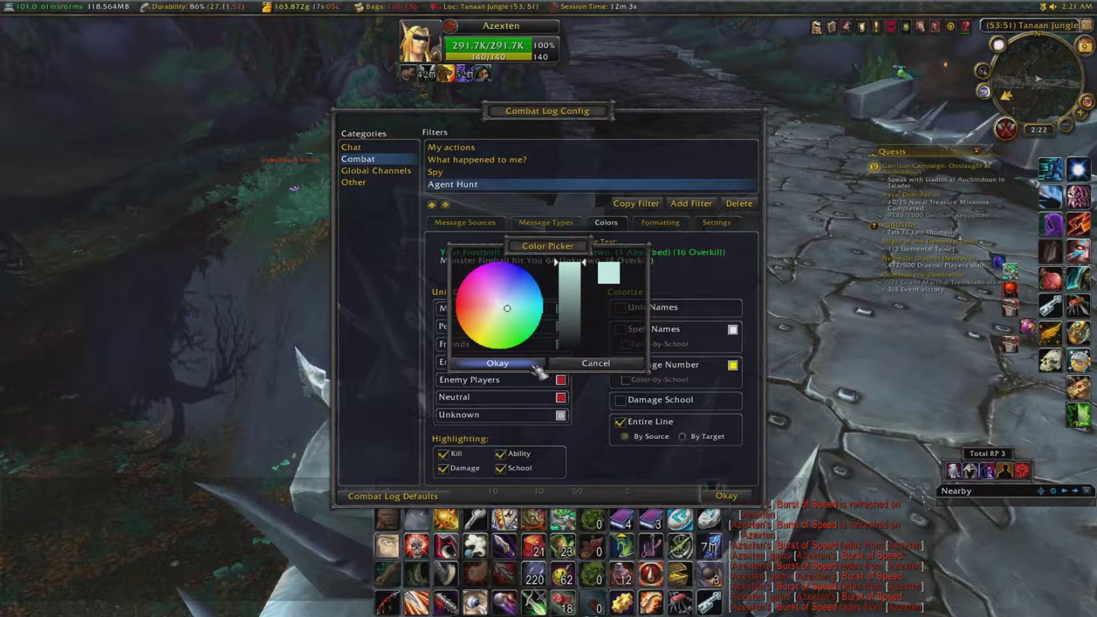
pyautogui.click(509, 301)
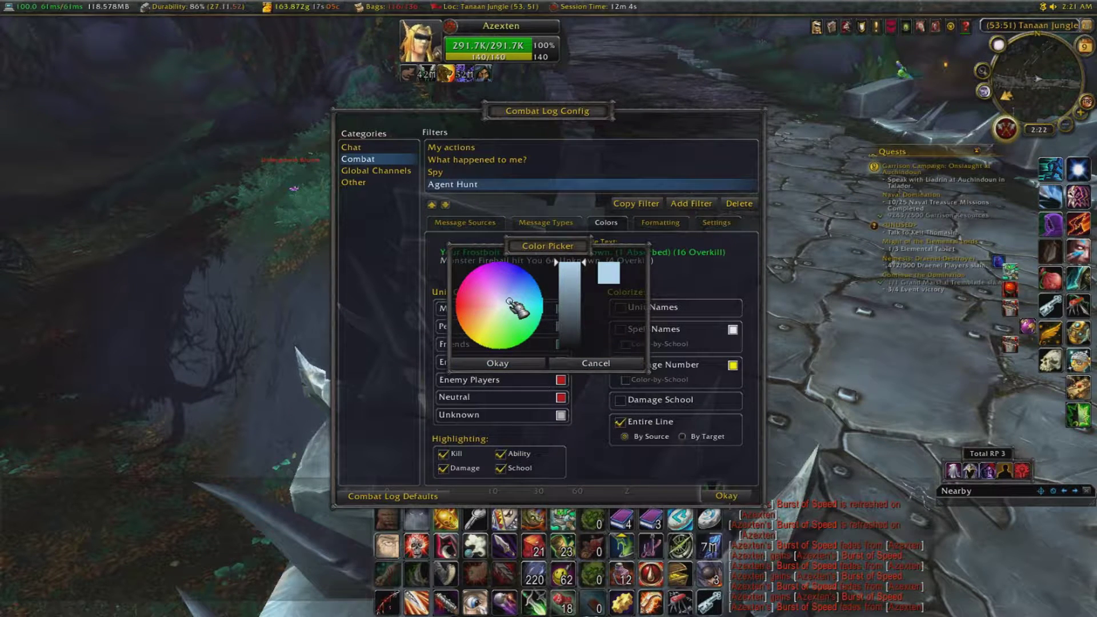
pyautogui.click(526, 362)
# Recolour Enemy Players blue, Neutral bright yellow and Unknown pink.
pyautogui.click(561, 380)
pyautogui.click(541, 325)
pyautogui.moveTo(542, 324); pyautogui.dragTo(577, 260)
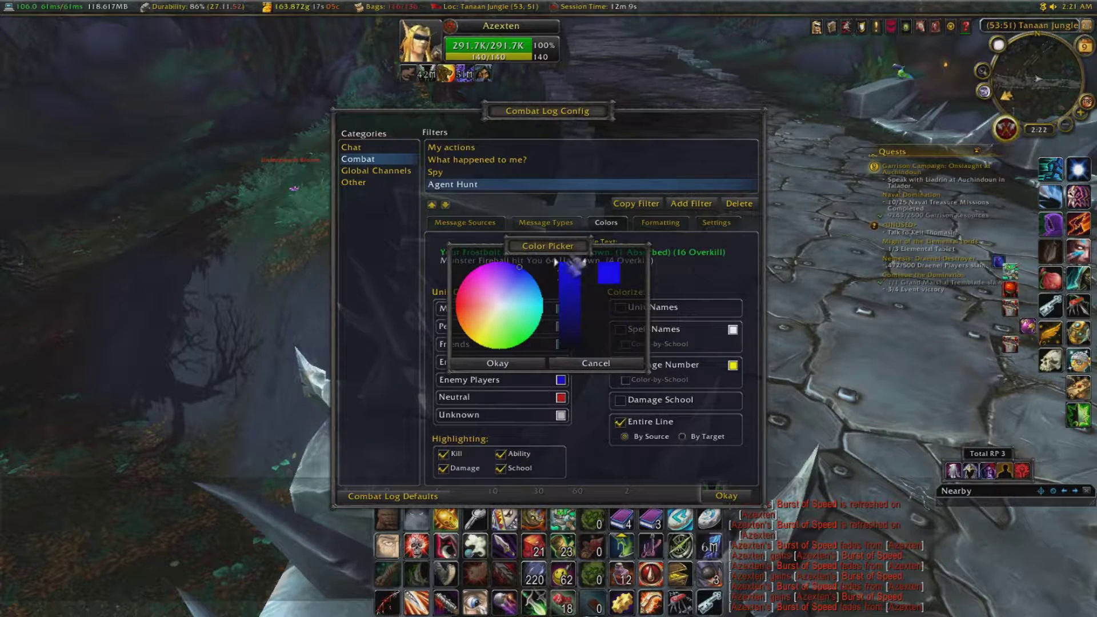
pyautogui.click(516, 364)
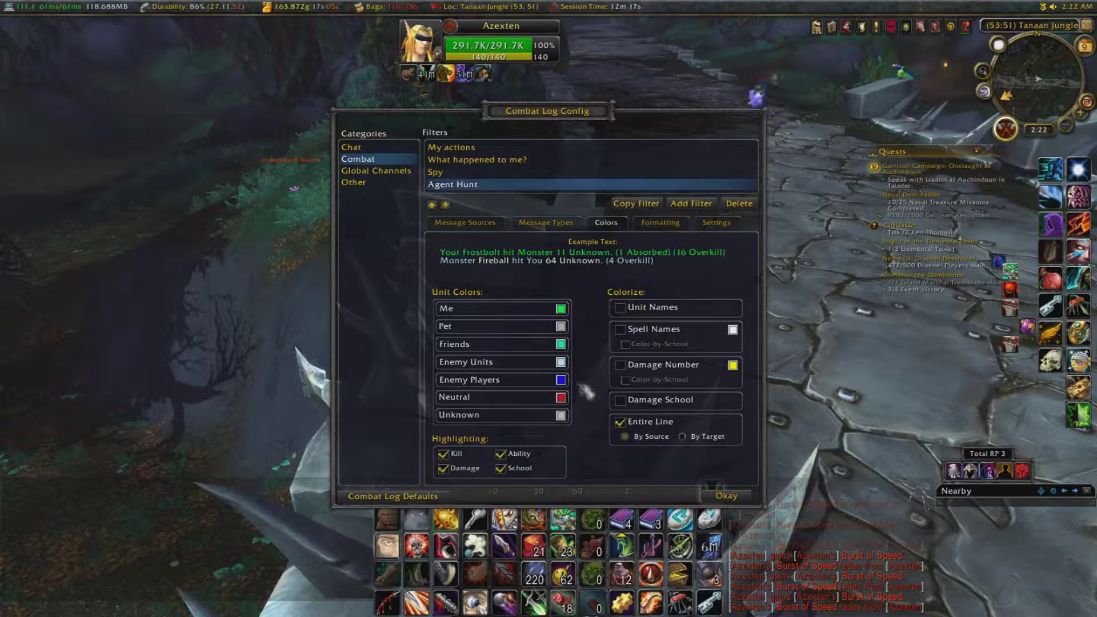
pyautogui.click(560, 397)
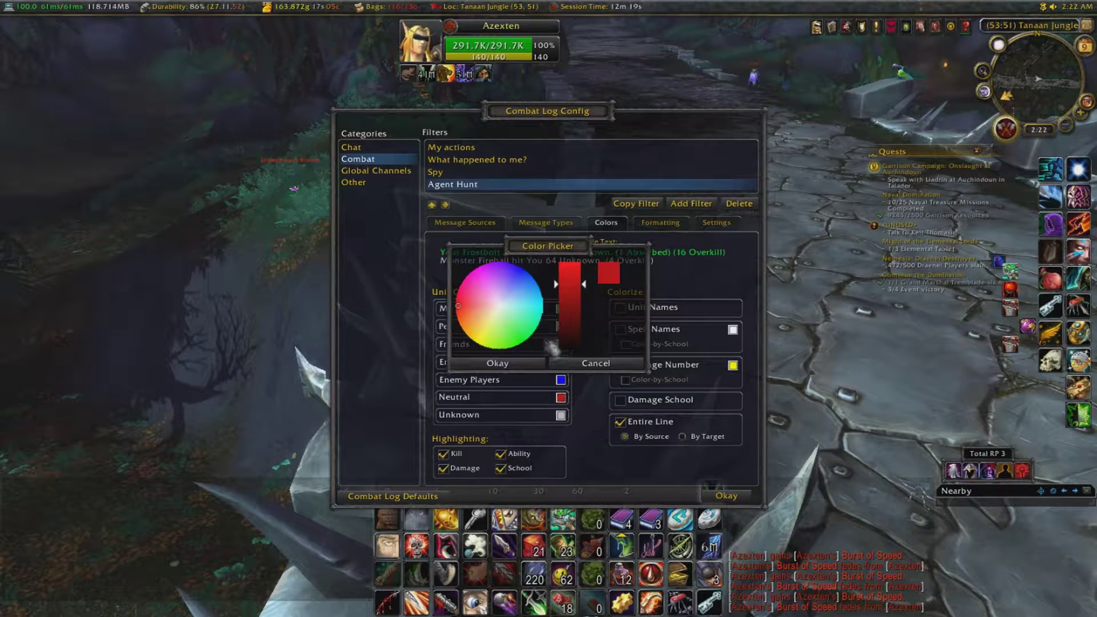
pyautogui.click(470, 338)
pyautogui.moveTo(567, 323); pyautogui.dragTo(578, 247)
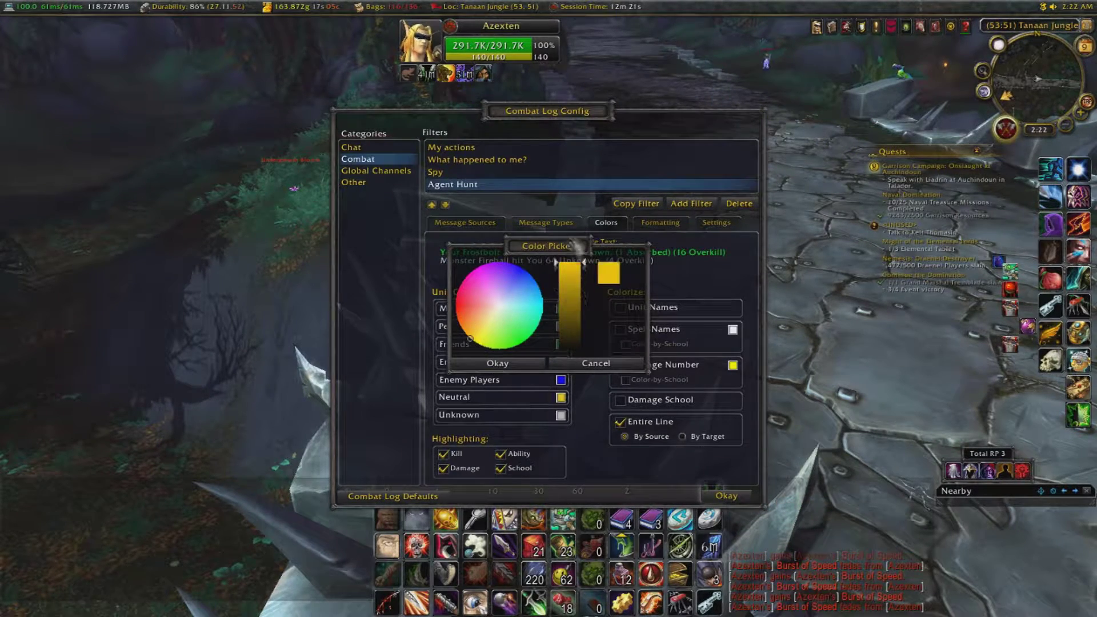
pyautogui.click(531, 365)
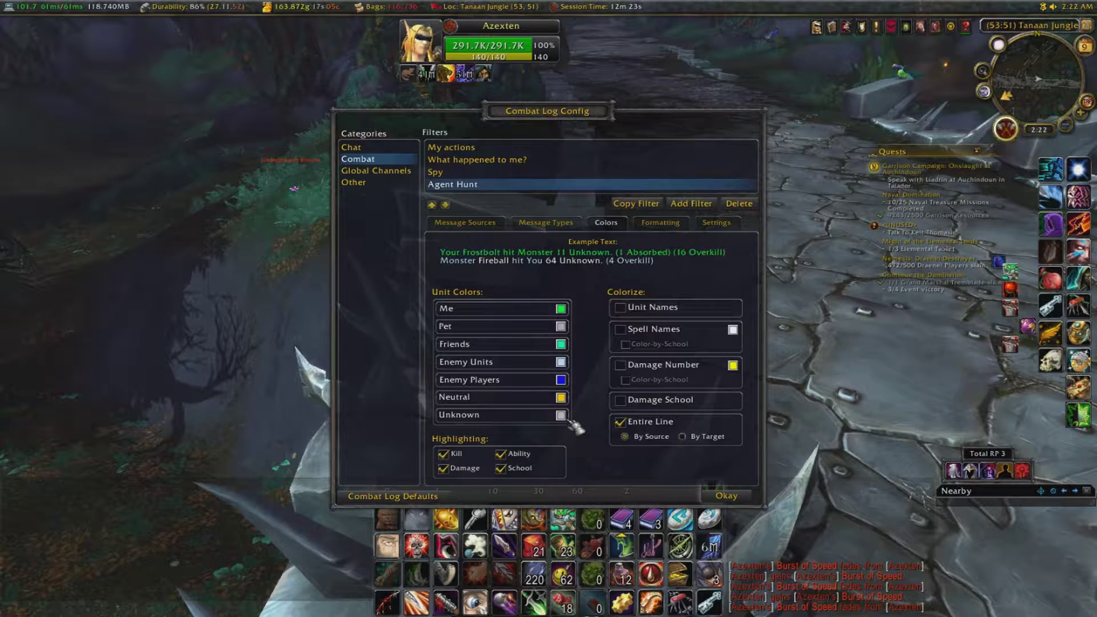
pyautogui.click(561, 415)
pyautogui.click(459, 294)
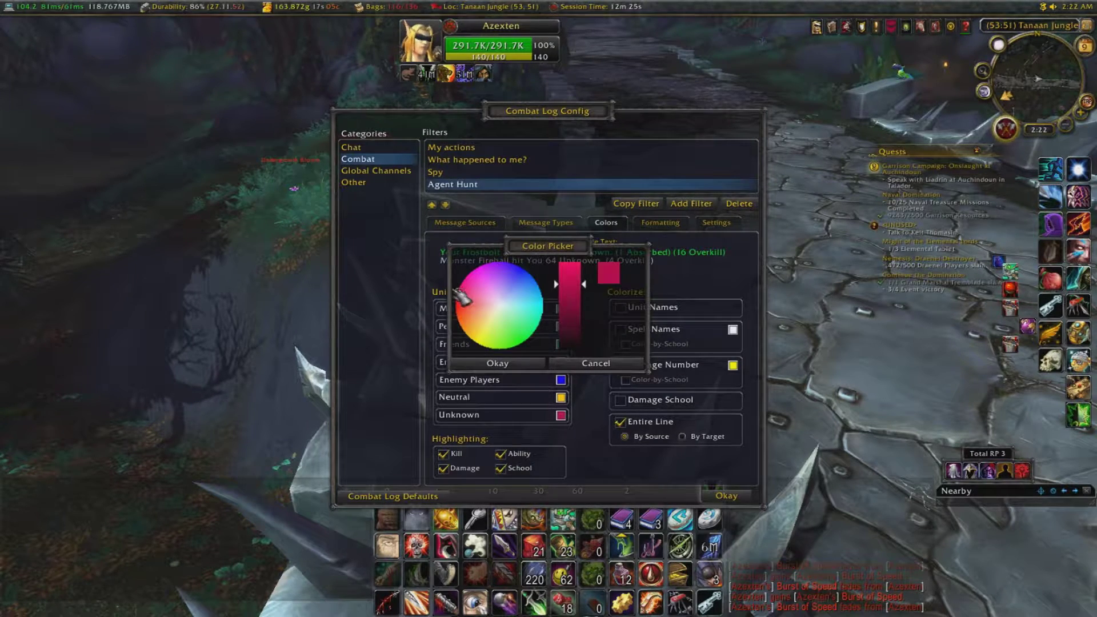
pyautogui.click(521, 362)
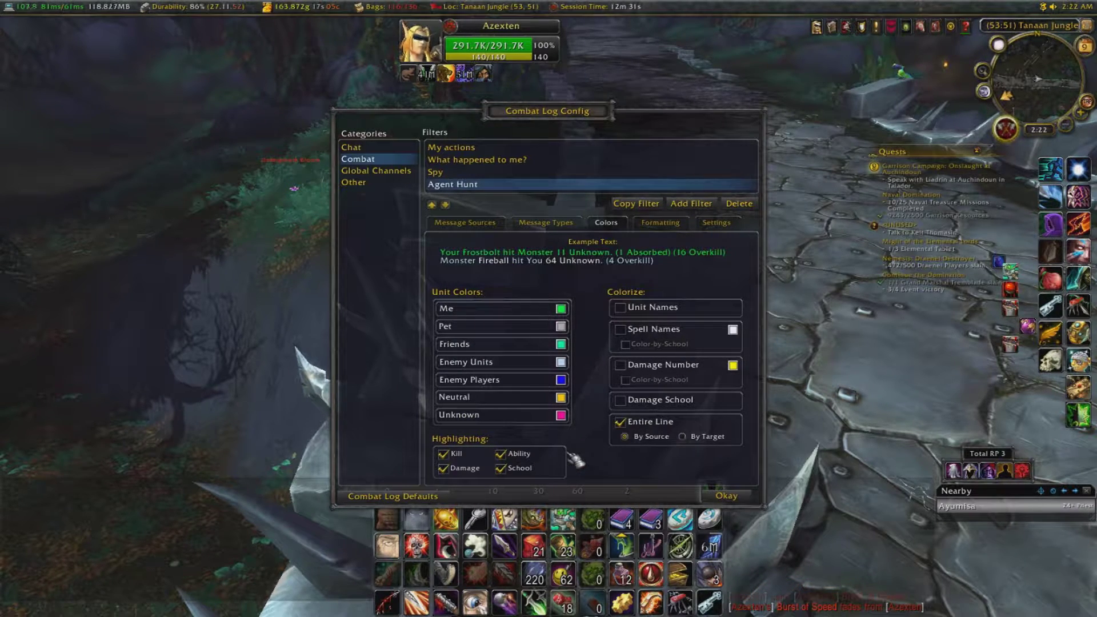
# Set Entire Line colouring to By Target instead of by source.
pyautogui.click(684, 439)
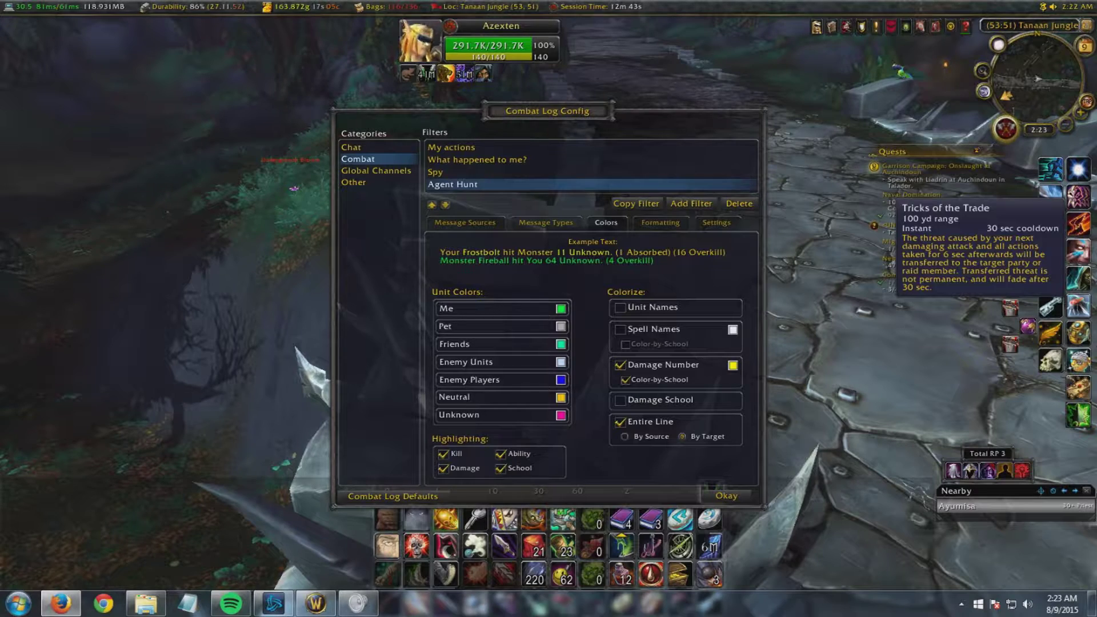
# Turn on Show Braces for unit names only, leaving item and spell names unbraced.
pyautogui.click(663, 224)
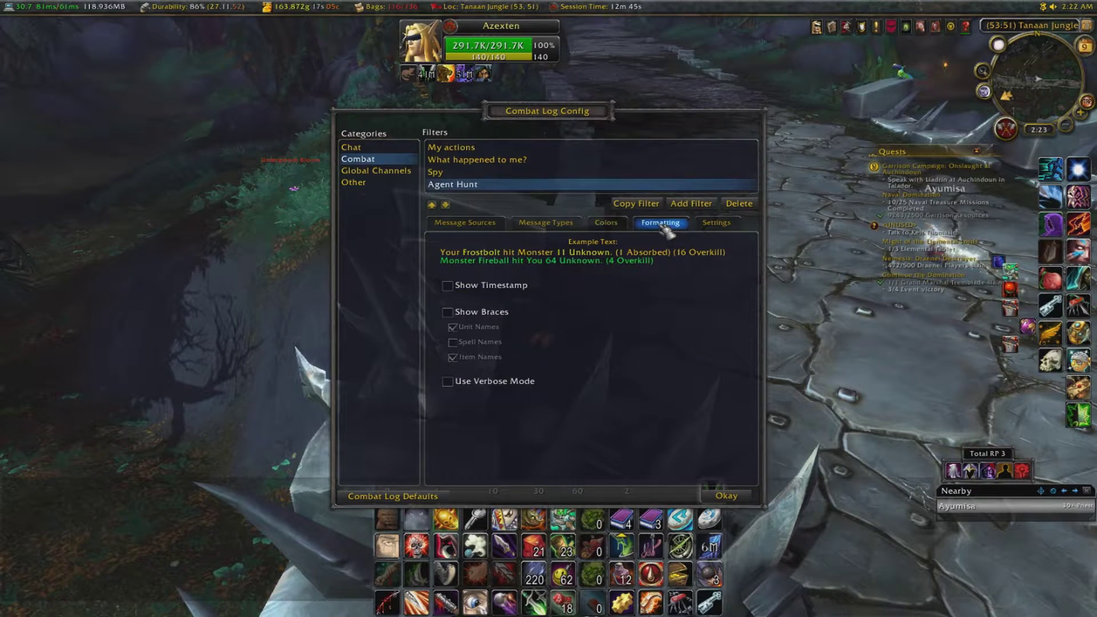
pyautogui.click(447, 312)
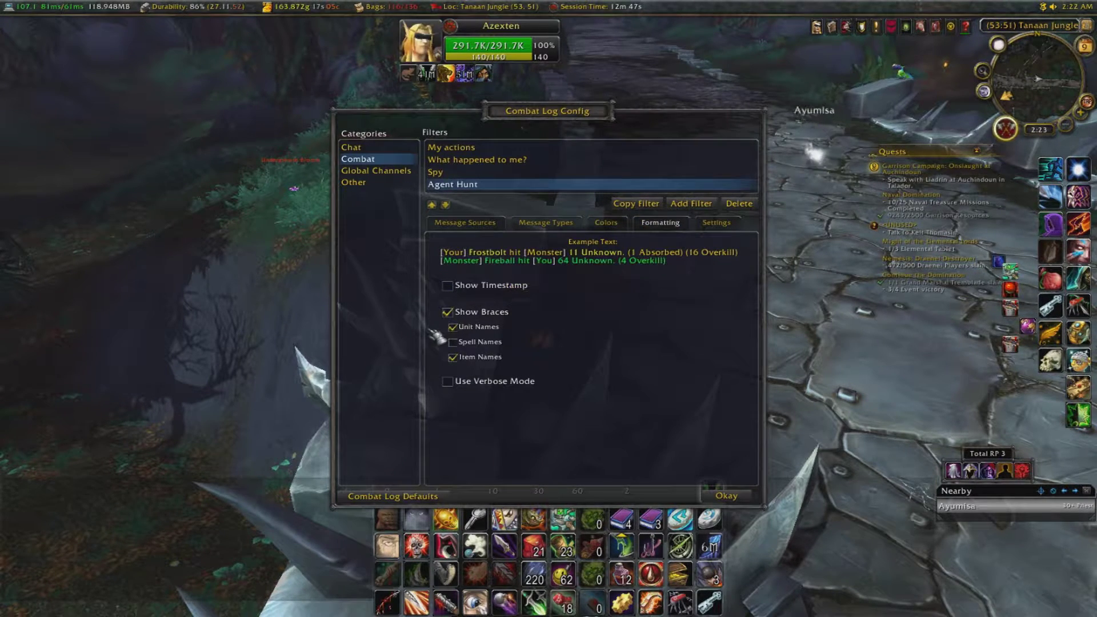
pyautogui.click(453, 357)
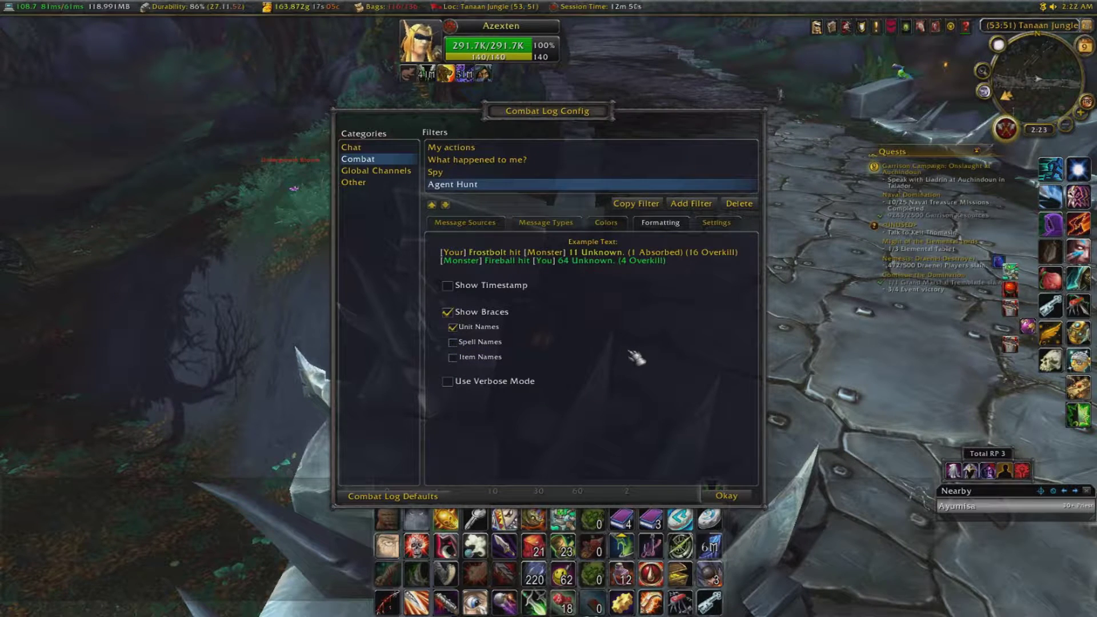
pyautogui.click(528, 382)
pyautogui.click(531, 391)
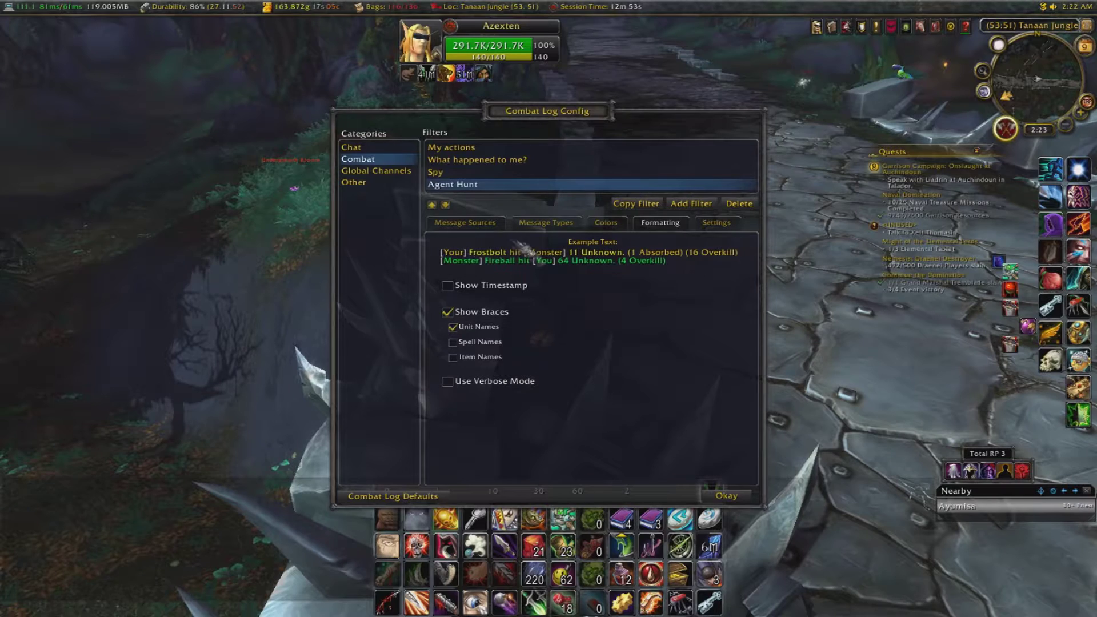
pyautogui.click(490, 357)
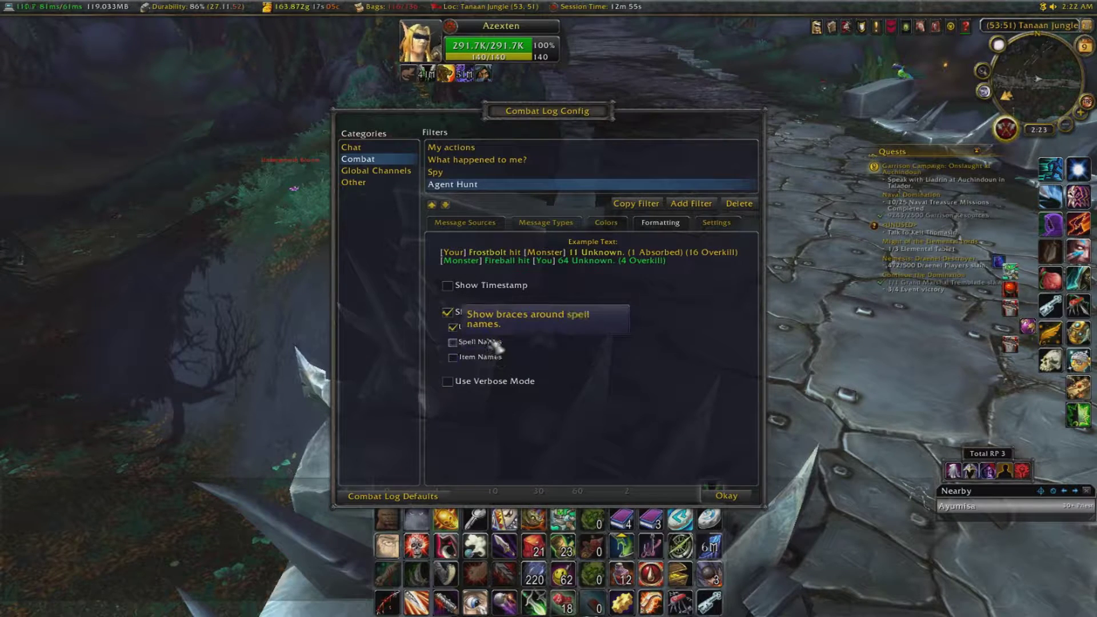
pyautogui.click(489, 342)
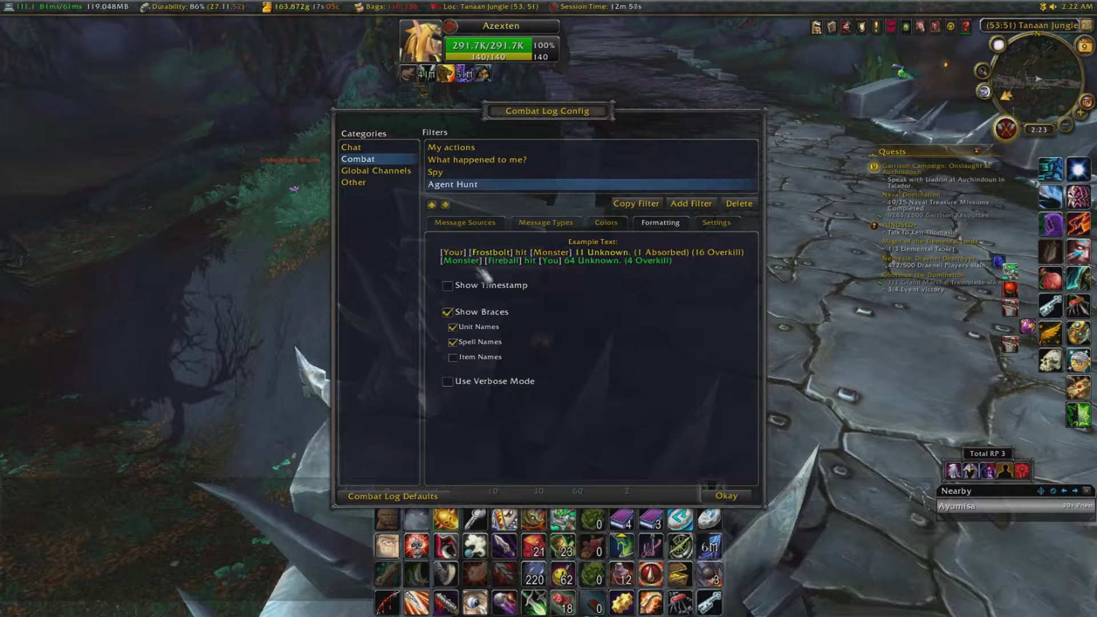
pyautogui.click(492, 342)
pyautogui.click(495, 328)
pyautogui.click(494, 329)
pyautogui.click(495, 329)
pyautogui.click(495, 328)
pyautogui.click(495, 328)
pyautogui.click(495, 329)
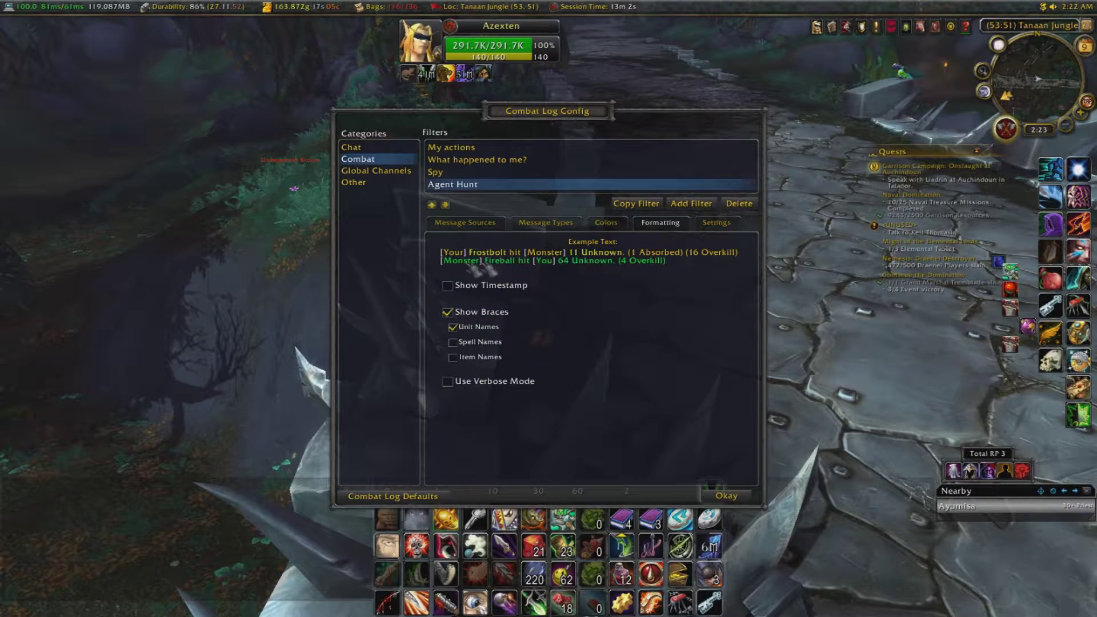
# Enable Use Verbose Mode so entries read as full sentences.
pyautogui.click(537, 388)
pyautogui.click(524, 394)
pyautogui.click(531, 394)
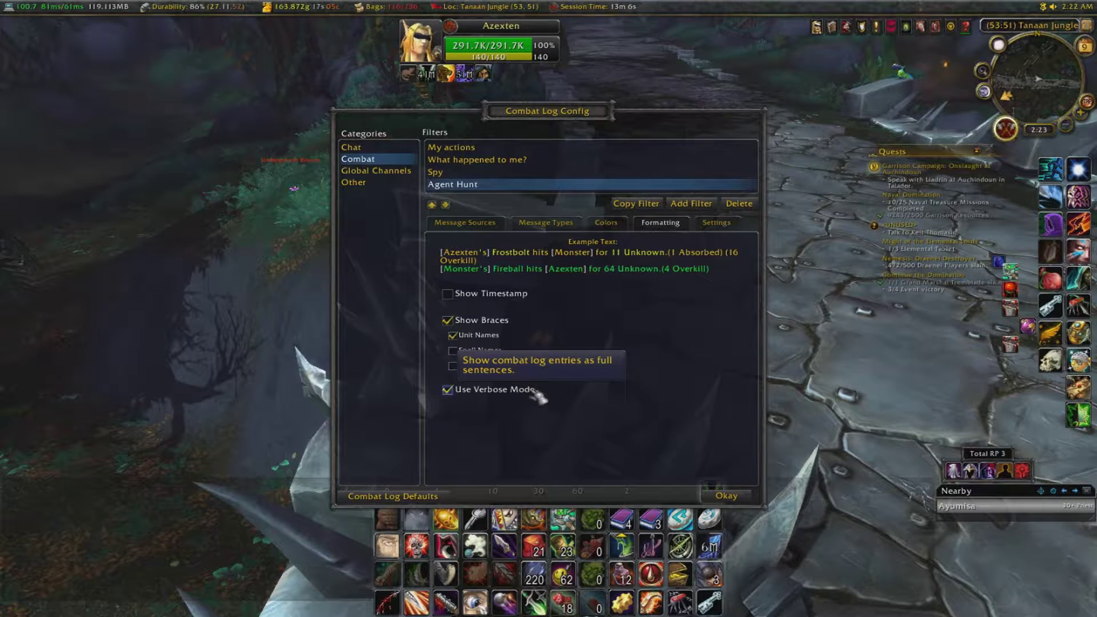
pyautogui.click(533, 393)
pyautogui.click(522, 394)
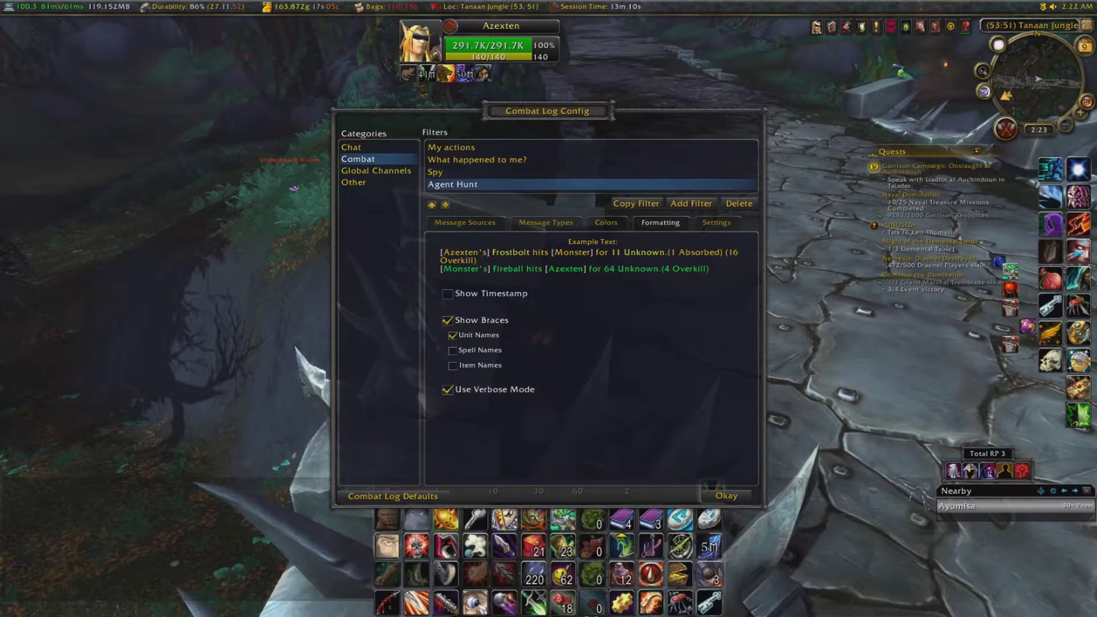
pyautogui.moveTo(60, 604)
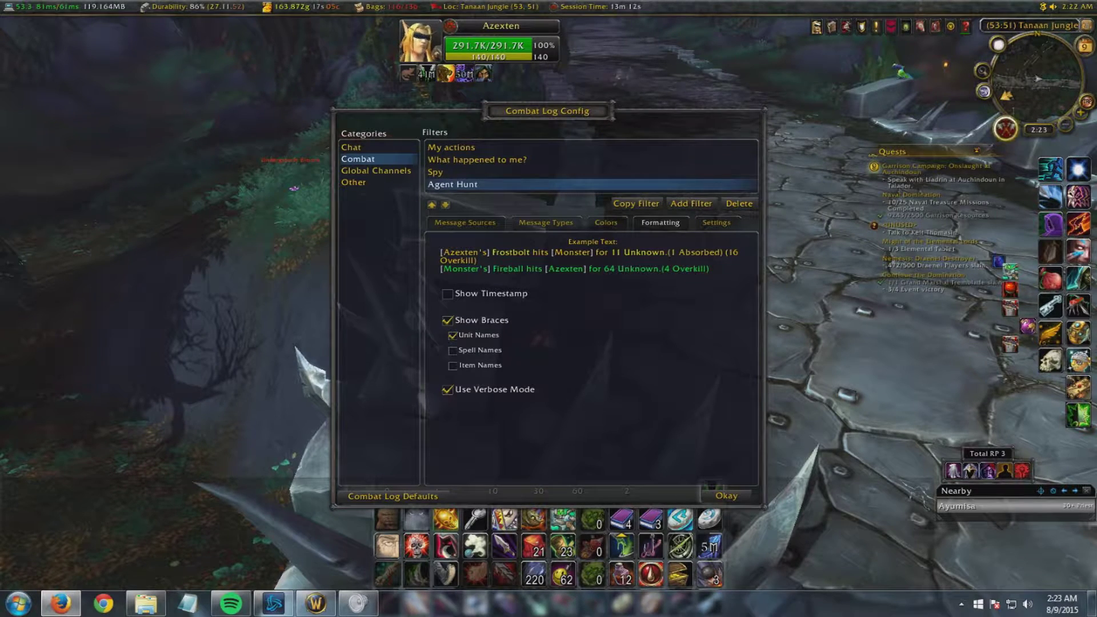
# Check the Agent Hunt Settings, close Combat Log Config with Okay, and list the additional combat log filters.
pyautogui.click(721, 224)
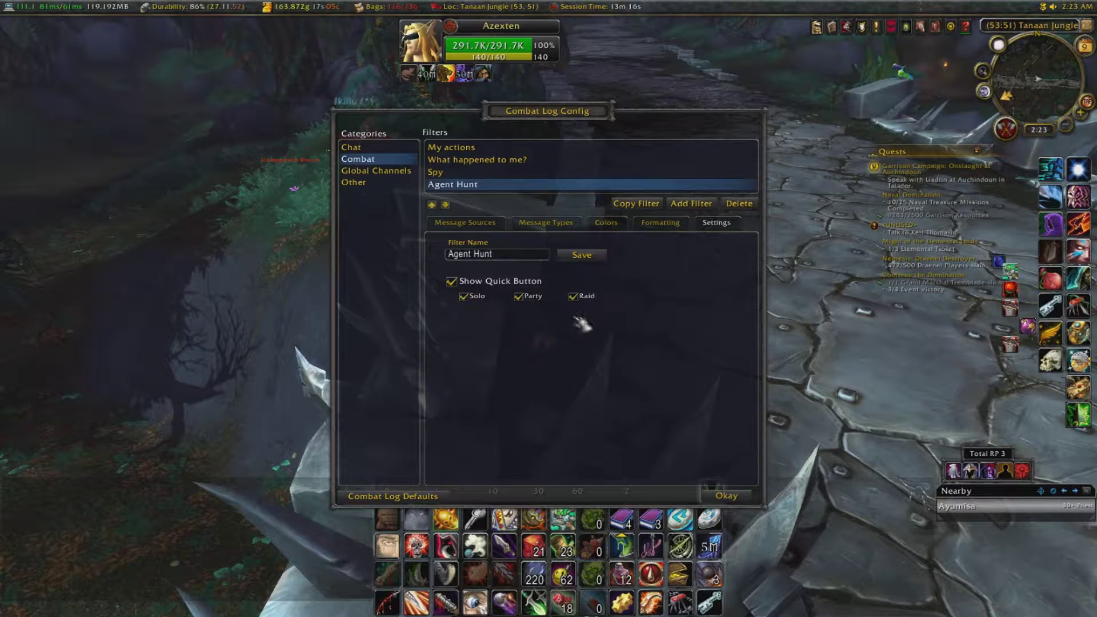
pyautogui.click(726, 496)
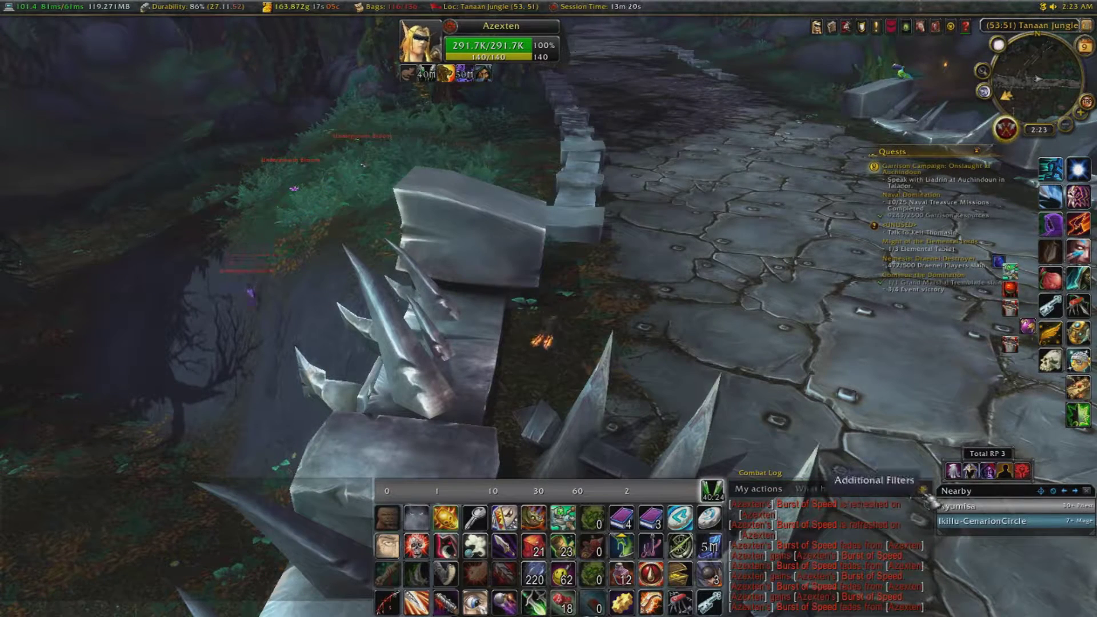
pyautogui.rightClick(963, 507)
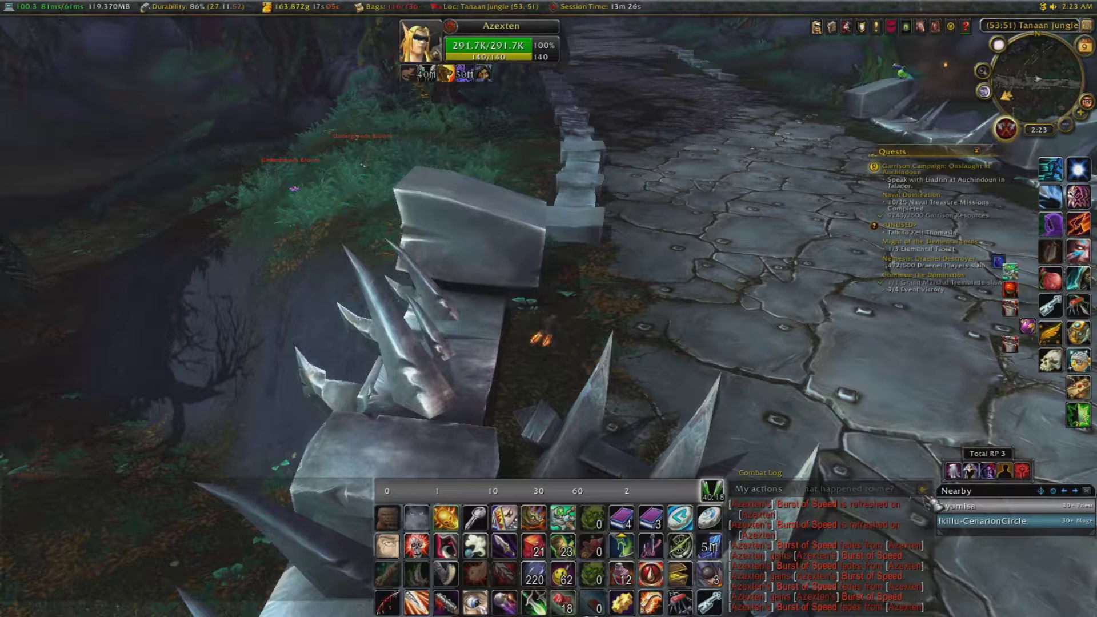
pyautogui.moveTo(936, 503)
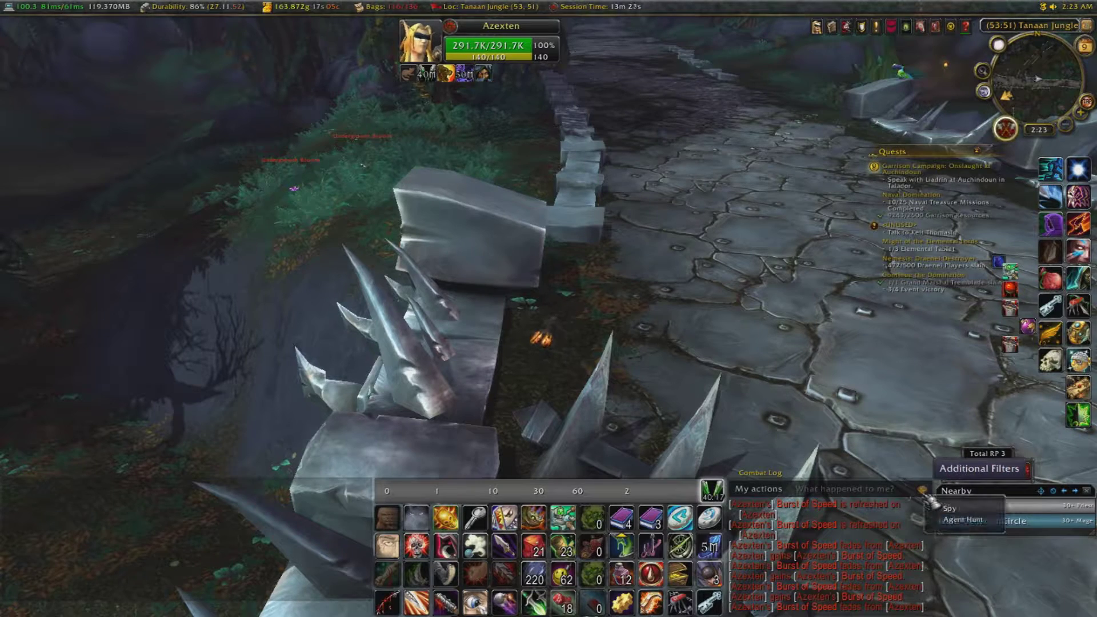
# Switch the combat log to the Agent Hunt filter and aim the camera along the path.
pyautogui.click(962, 517)
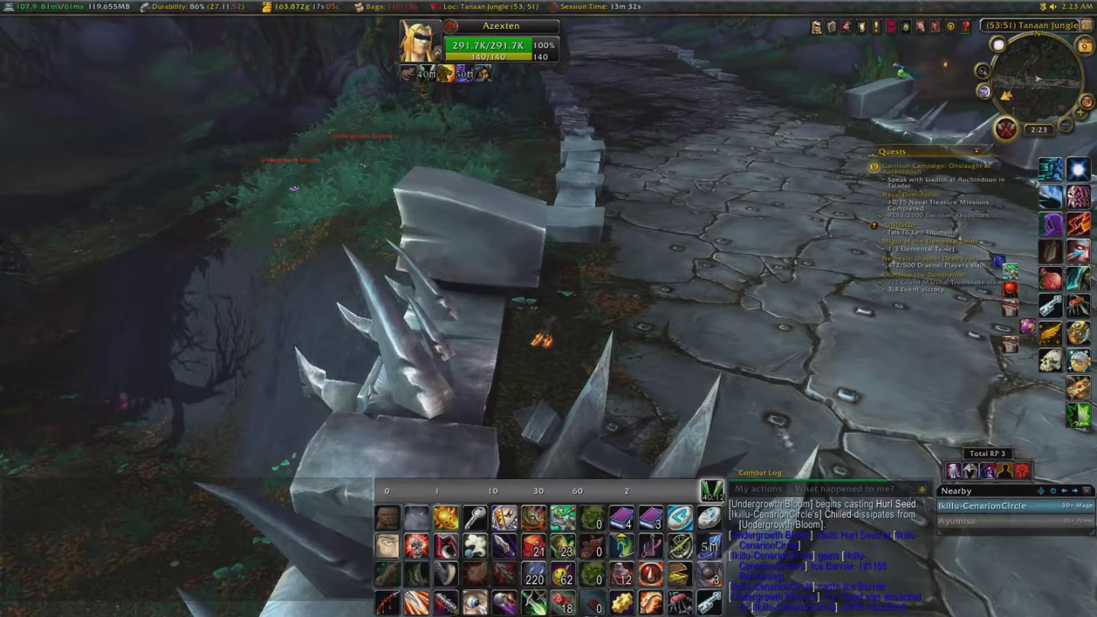
pyautogui.moveTo(764, 333)
pyautogui.mouseDown()
pyautogui.moveTo(720, 320)
pyautogui.moveTo(755, 320)
pyautogui.mouseUp()
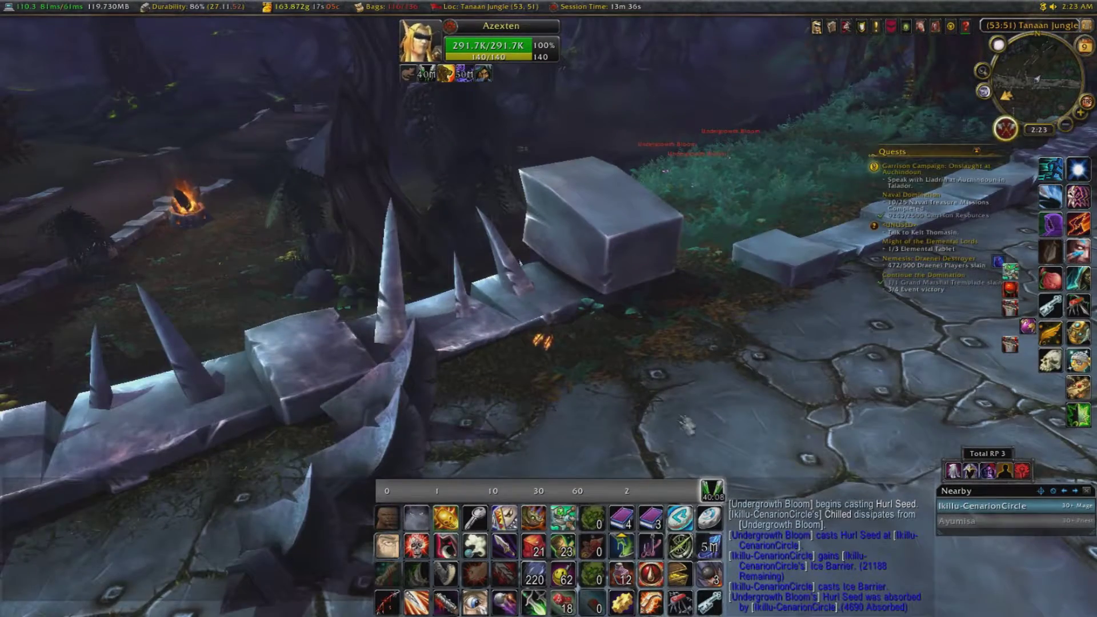
pyautogui.moveTo(869, 569); pyautogui.dragTo(843, 568)
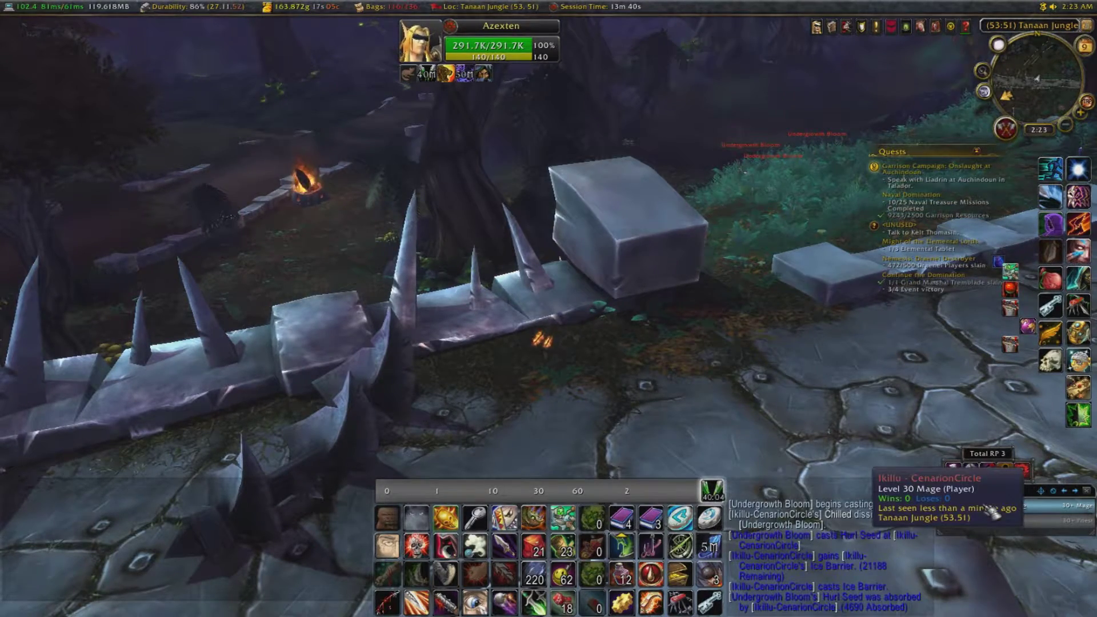
# Run the character down the jungle path with the movement keys.
pyautogui.press('d')
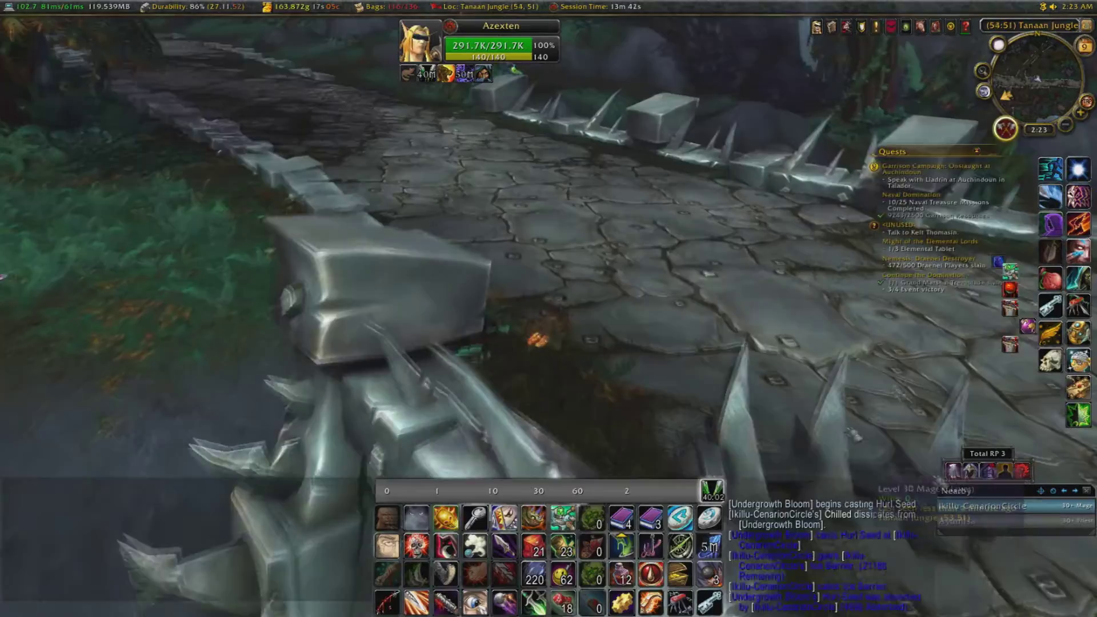
pyautogui.press('d')
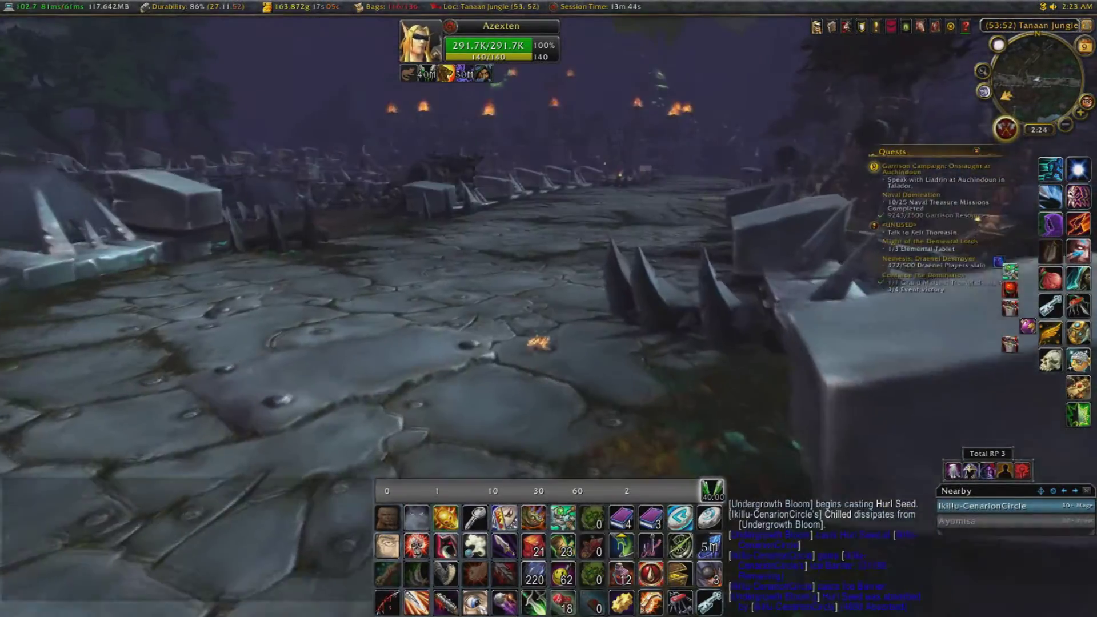
pyautogui.press('d')
pyautogui.press('2')
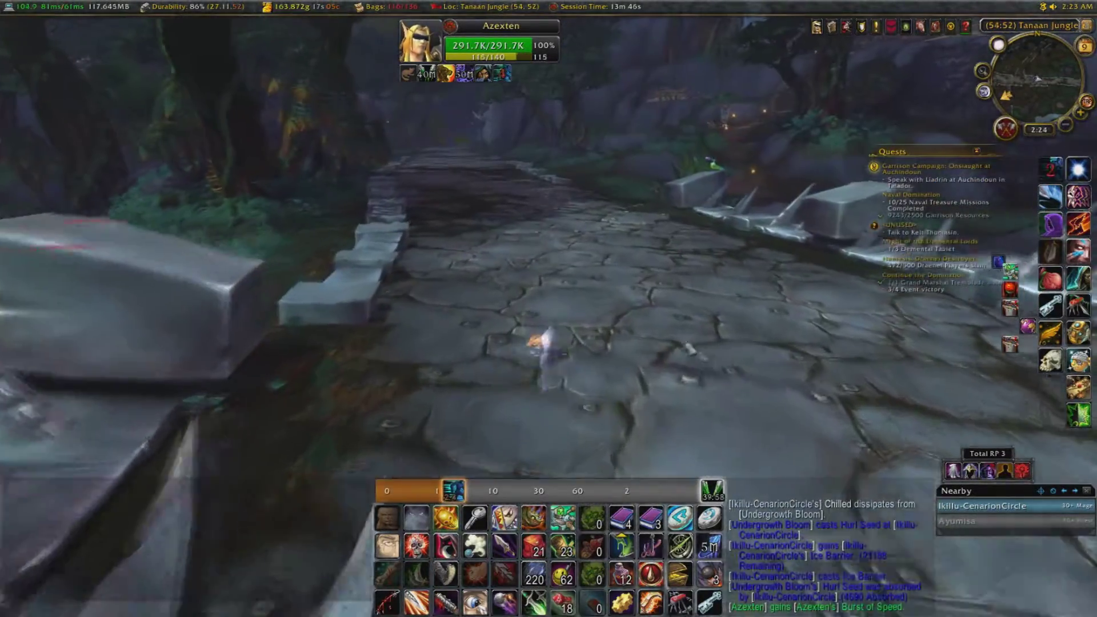
pyautogui.press('w')
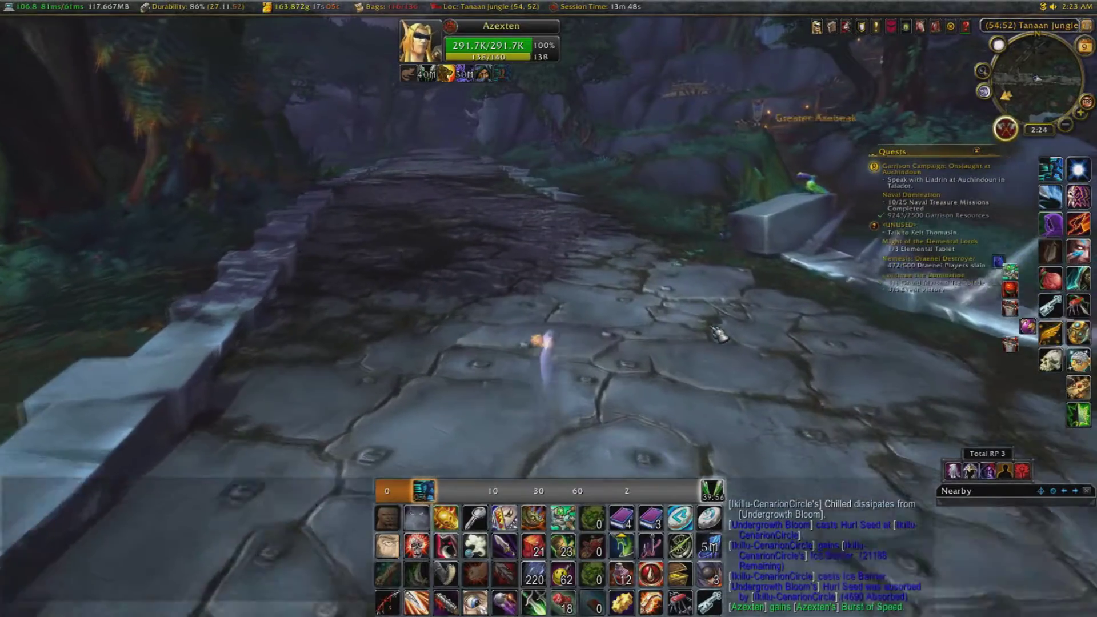
pyautogui.press('a')
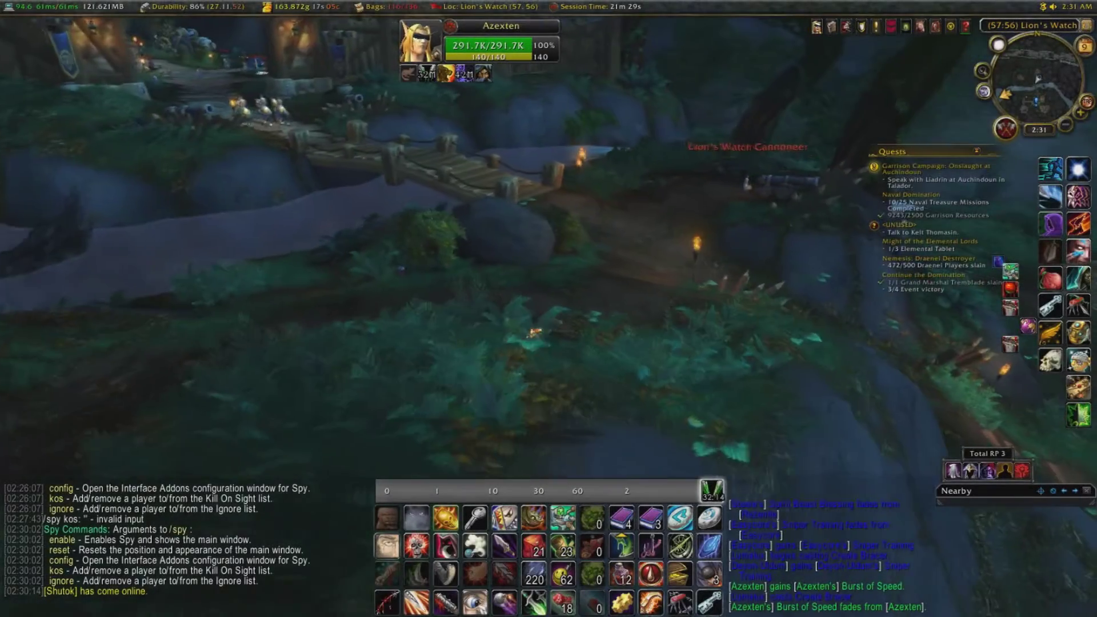
pyautogui.press('a')
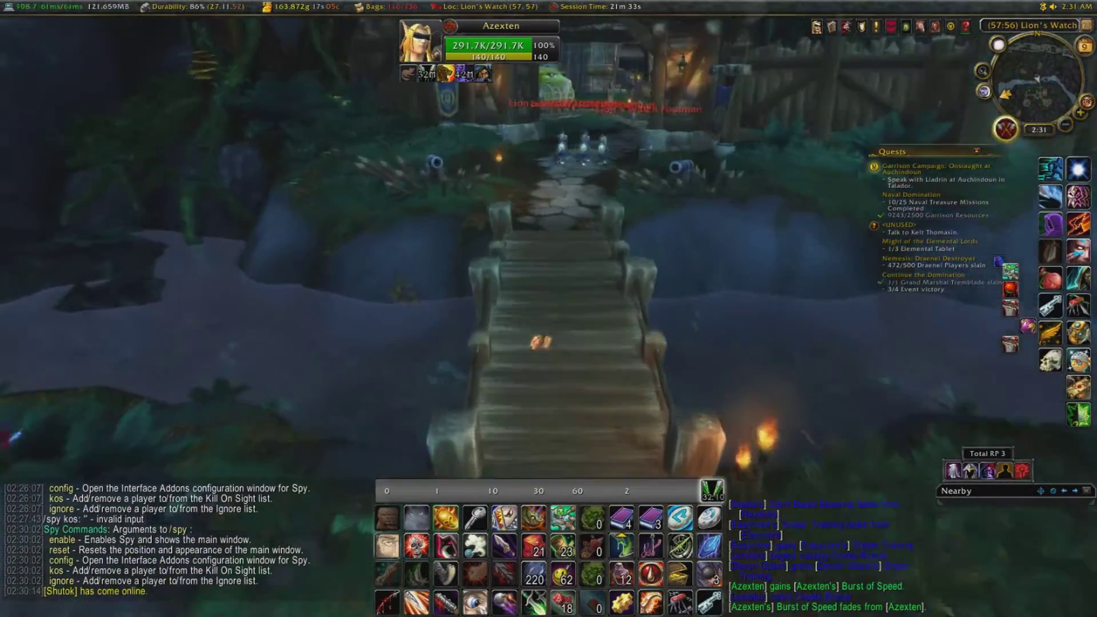
pyautogui.press('w')
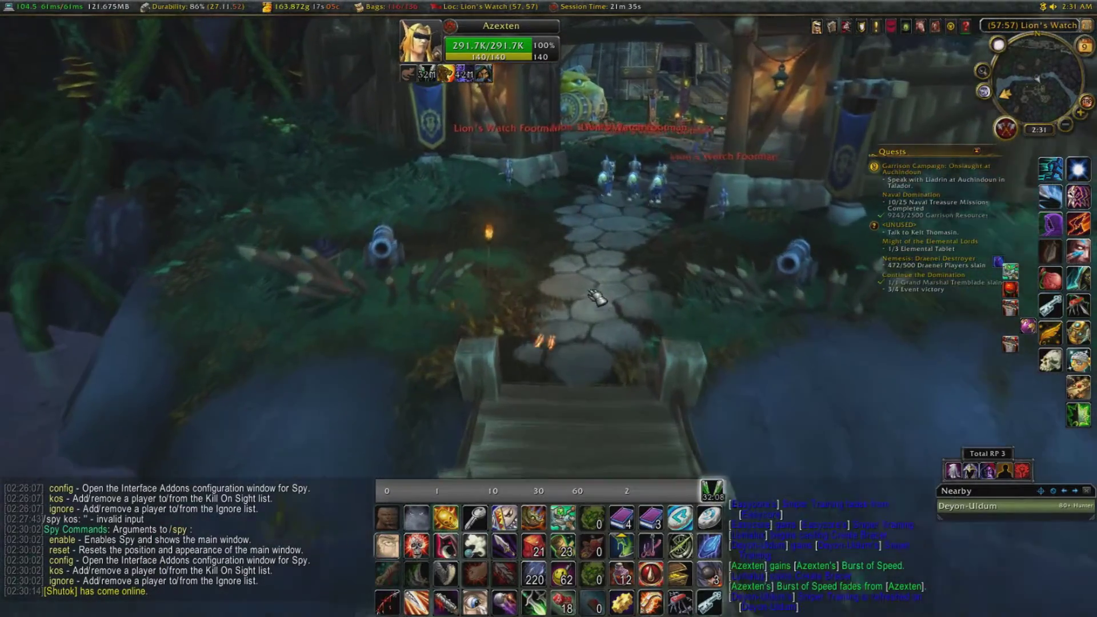
pyautogui.press('w')
pyautogui.press('w')
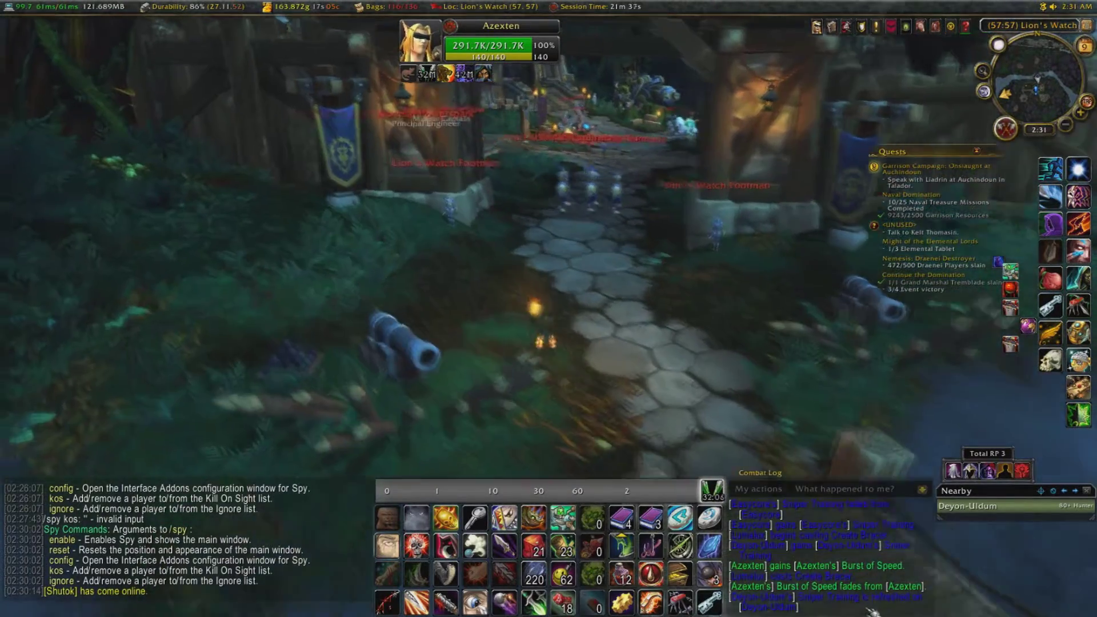
pyautogui.press('a')
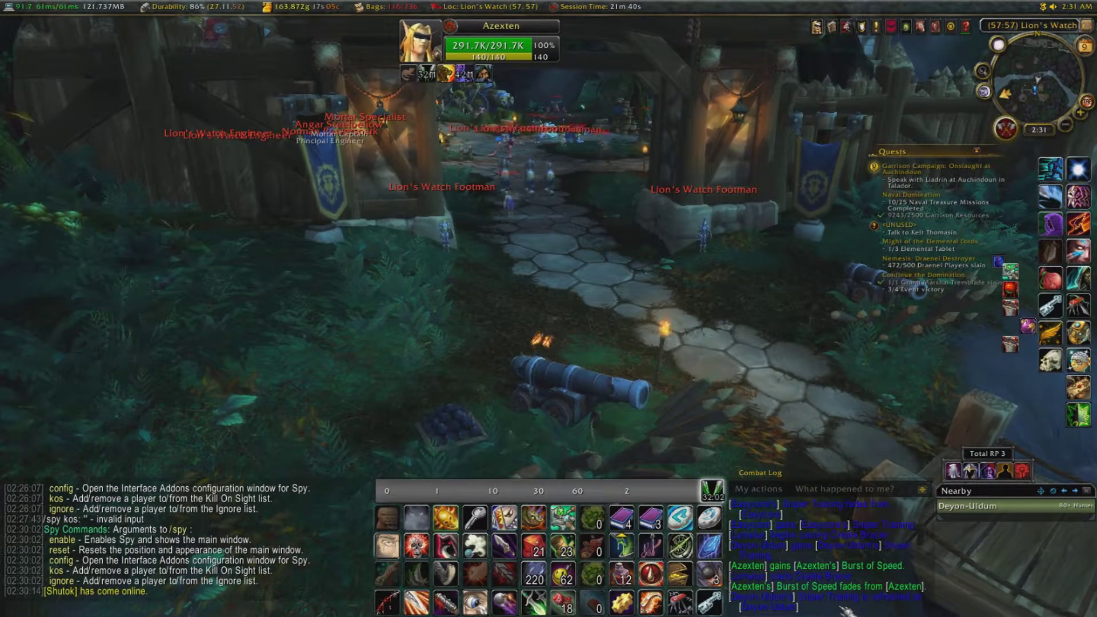
pyautogui.press('a')
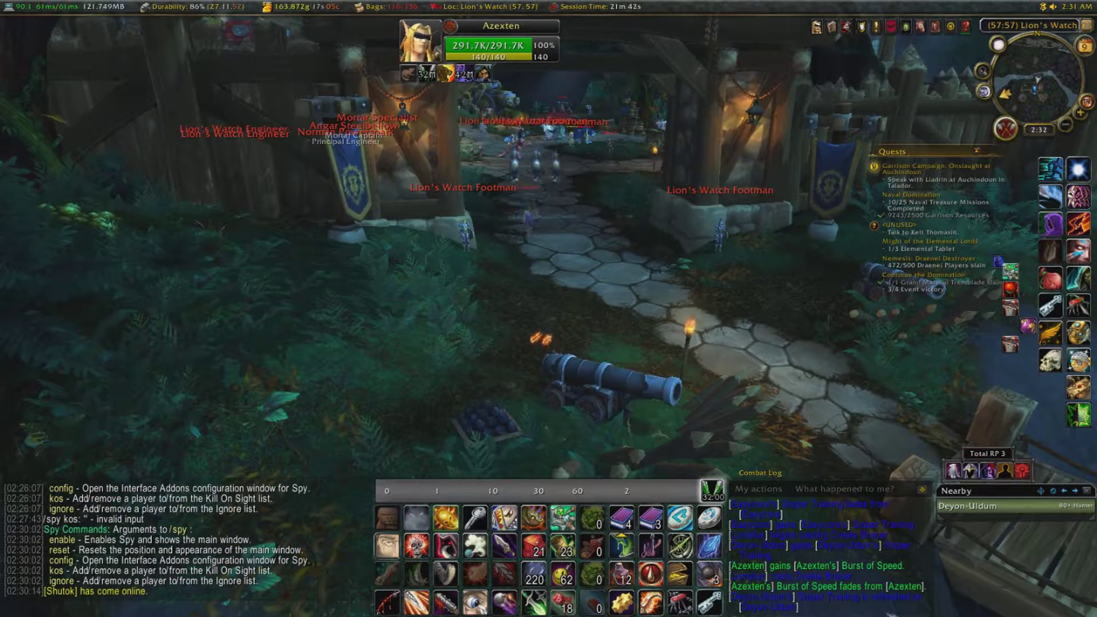
pyautogui.moveTo(977, 512)
pyautogui.press('a')
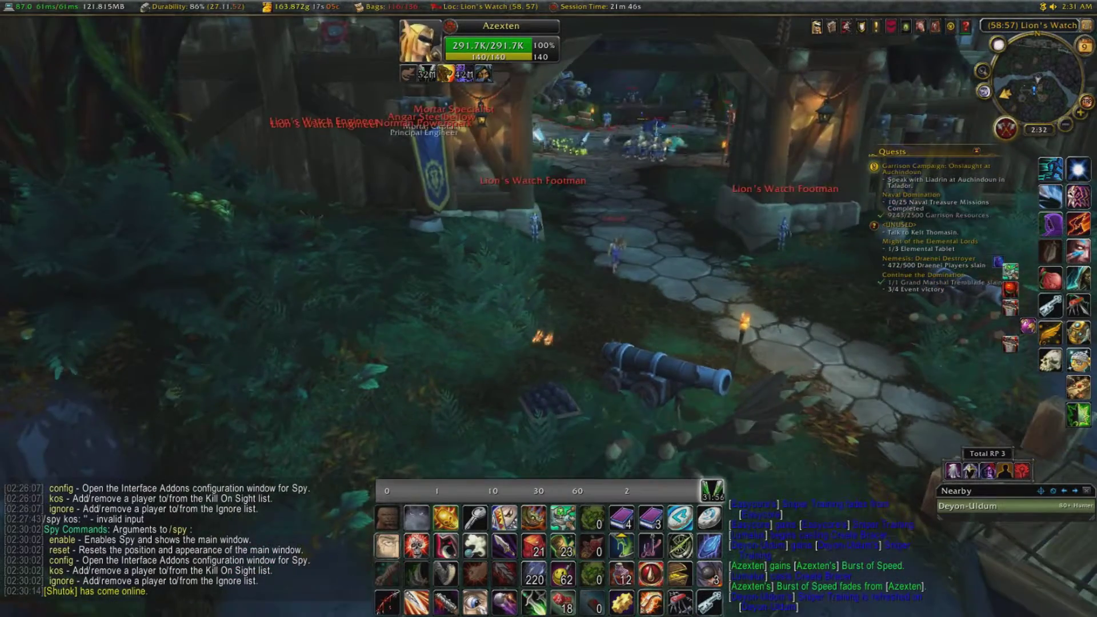
pyautogui.press('d')
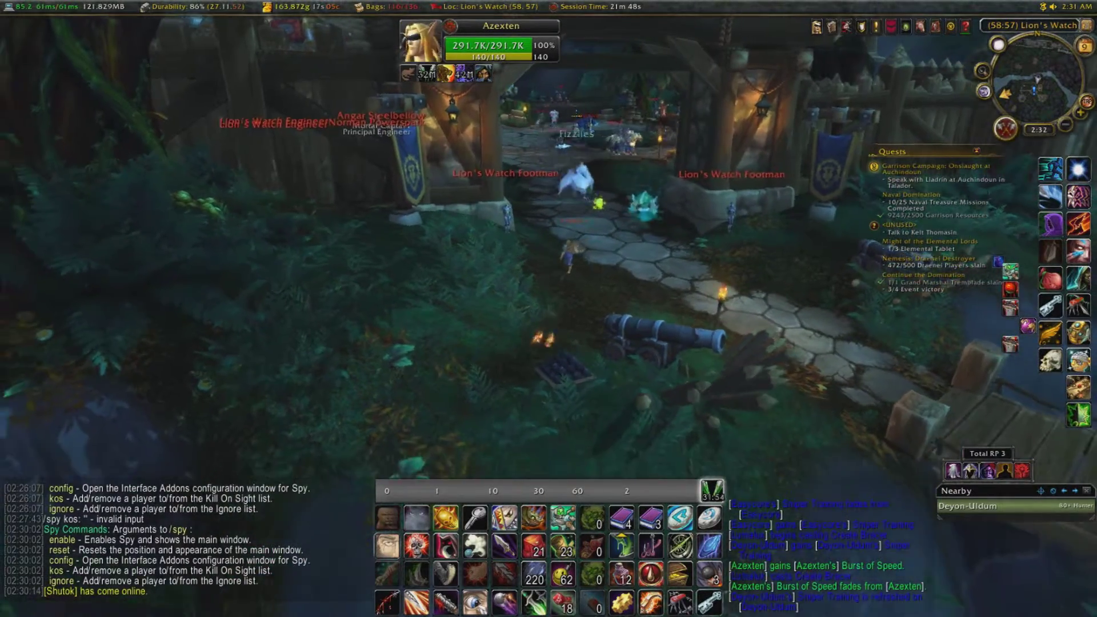
pyautogui.press('a')
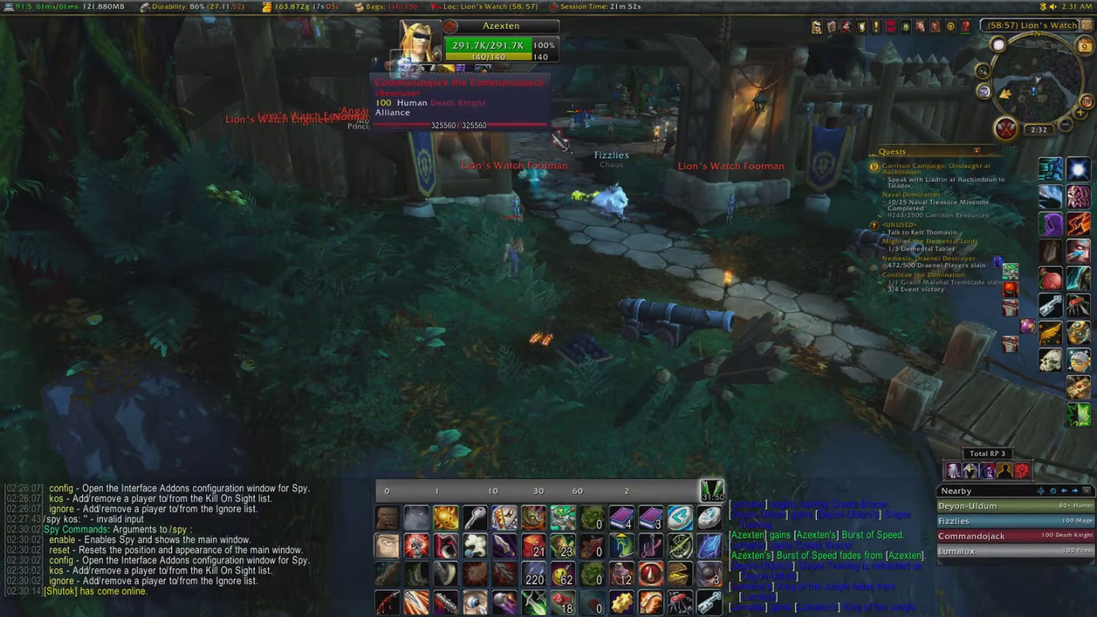
pyautogui.press('d')
pyautogui.press('d')
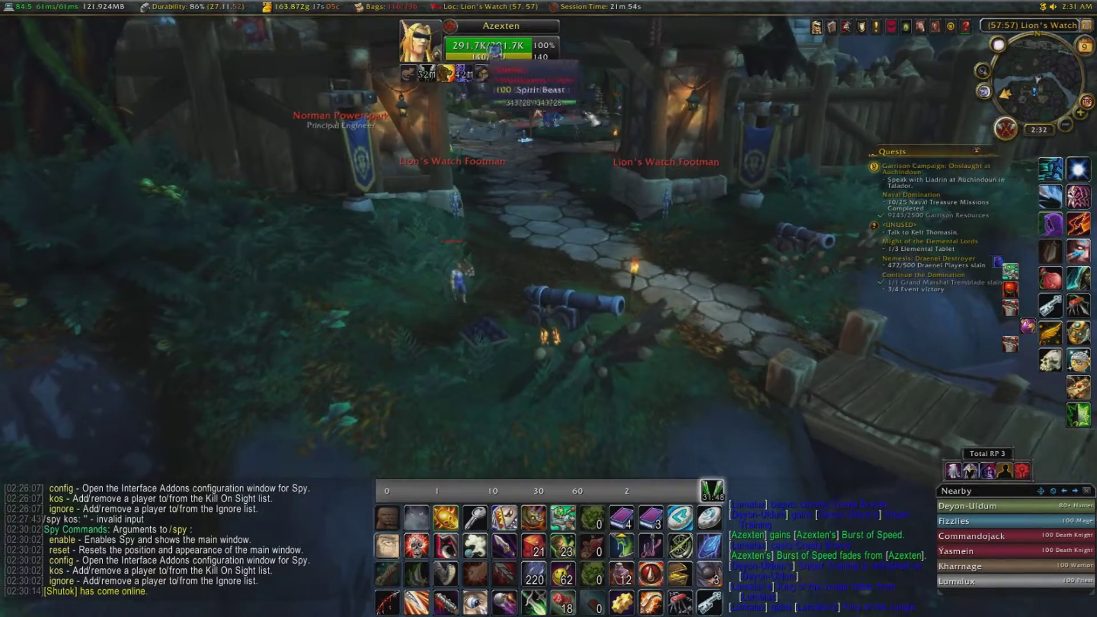